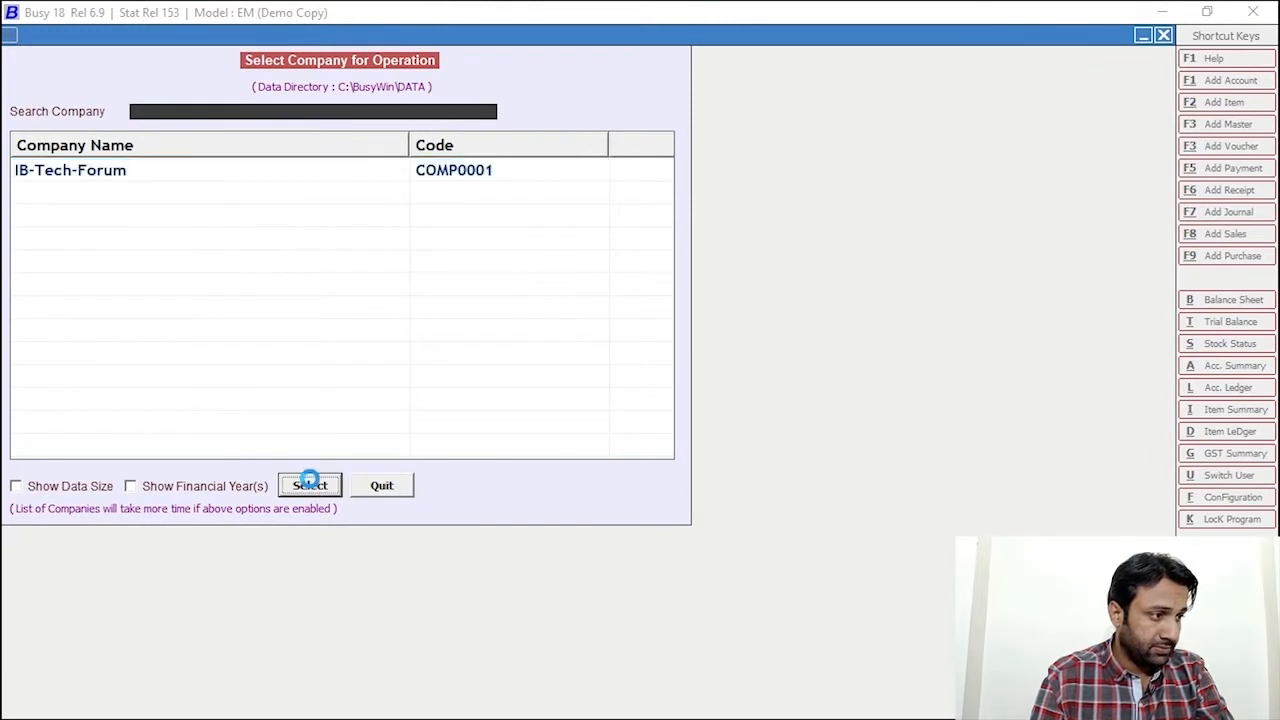
Log into the IB-Tech-Forum company with the user name and password
type("ib")
key("Return")
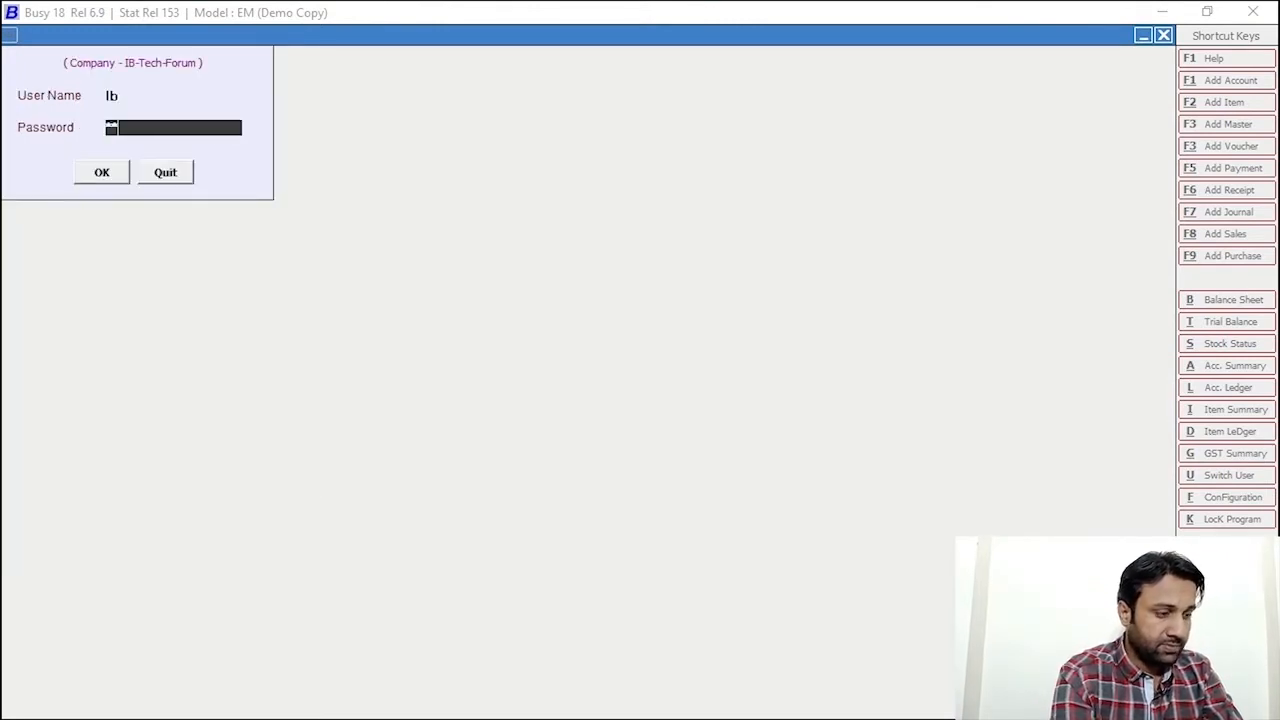
key("Return")
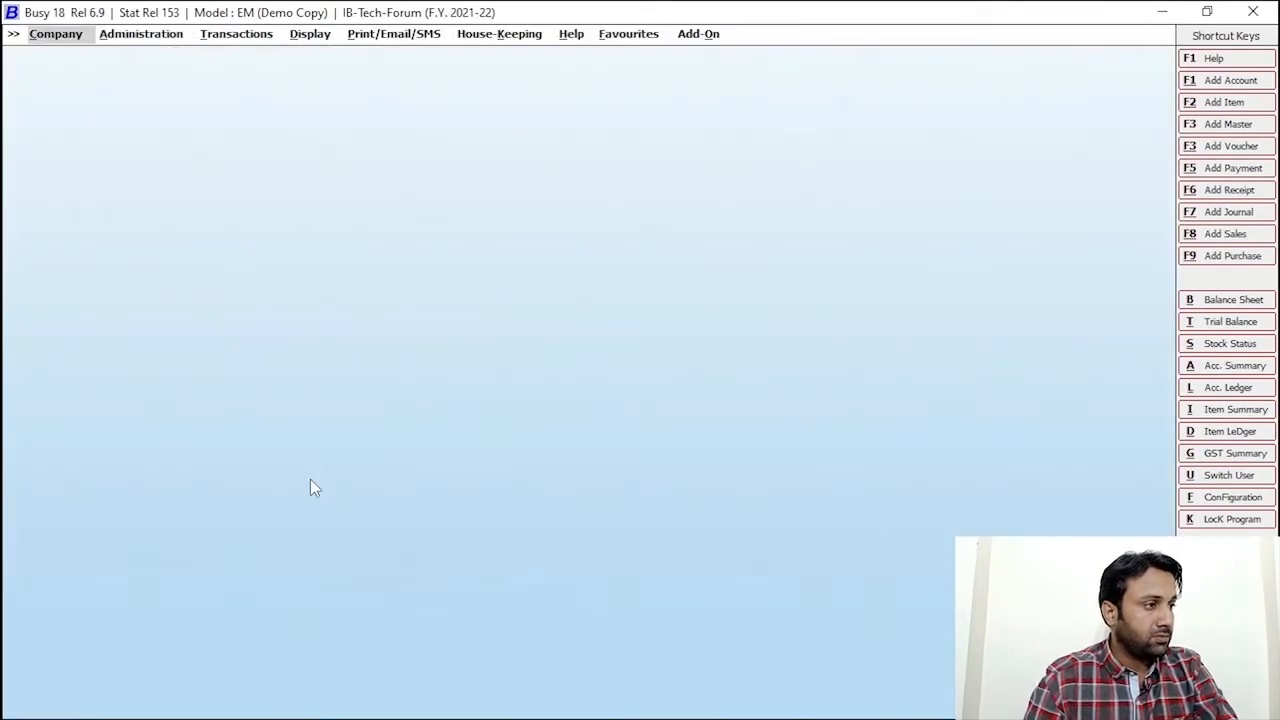
Open the Accounts page under Administration > Configuration > Features / Options
key("Escape")
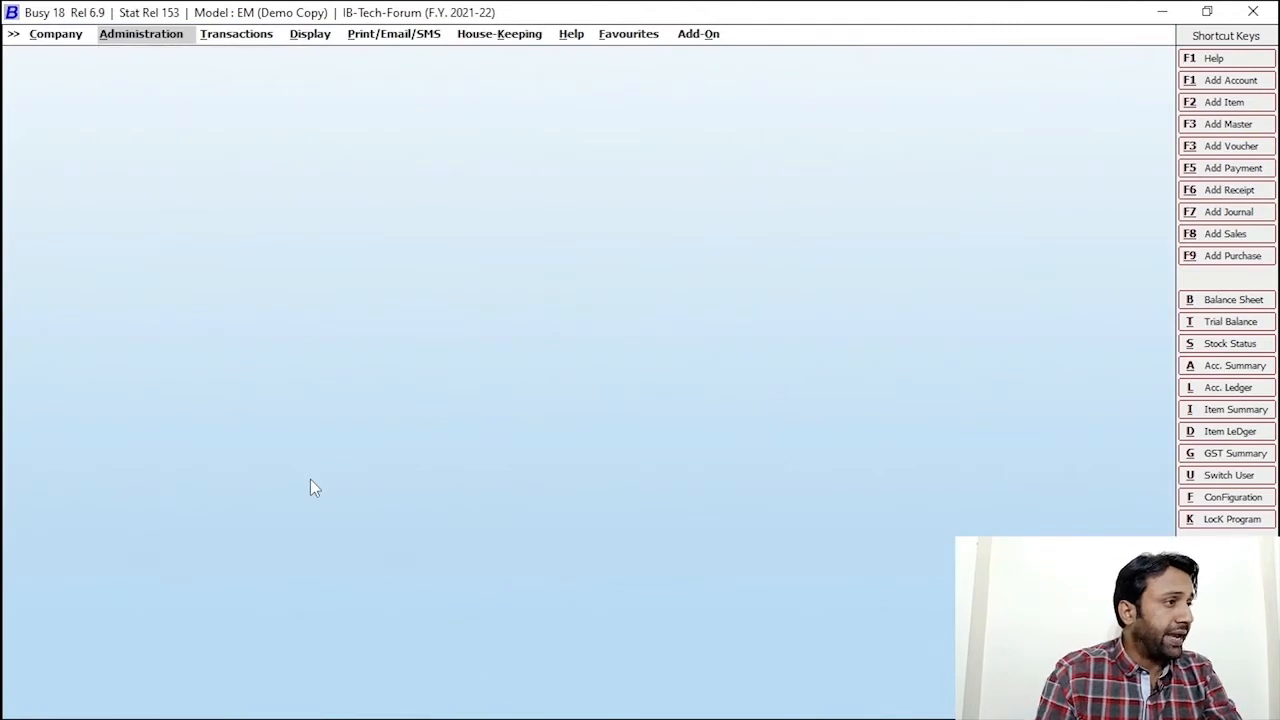
left_click(176, 40)
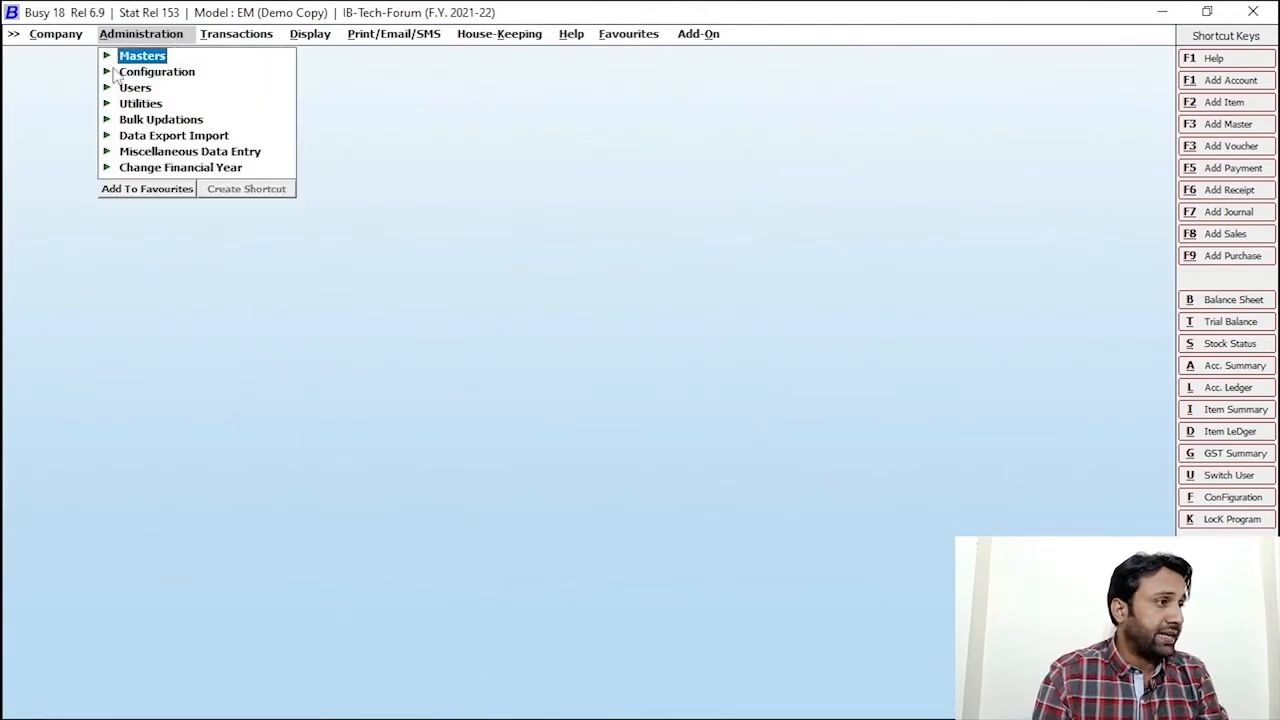
left_click(180, 82)
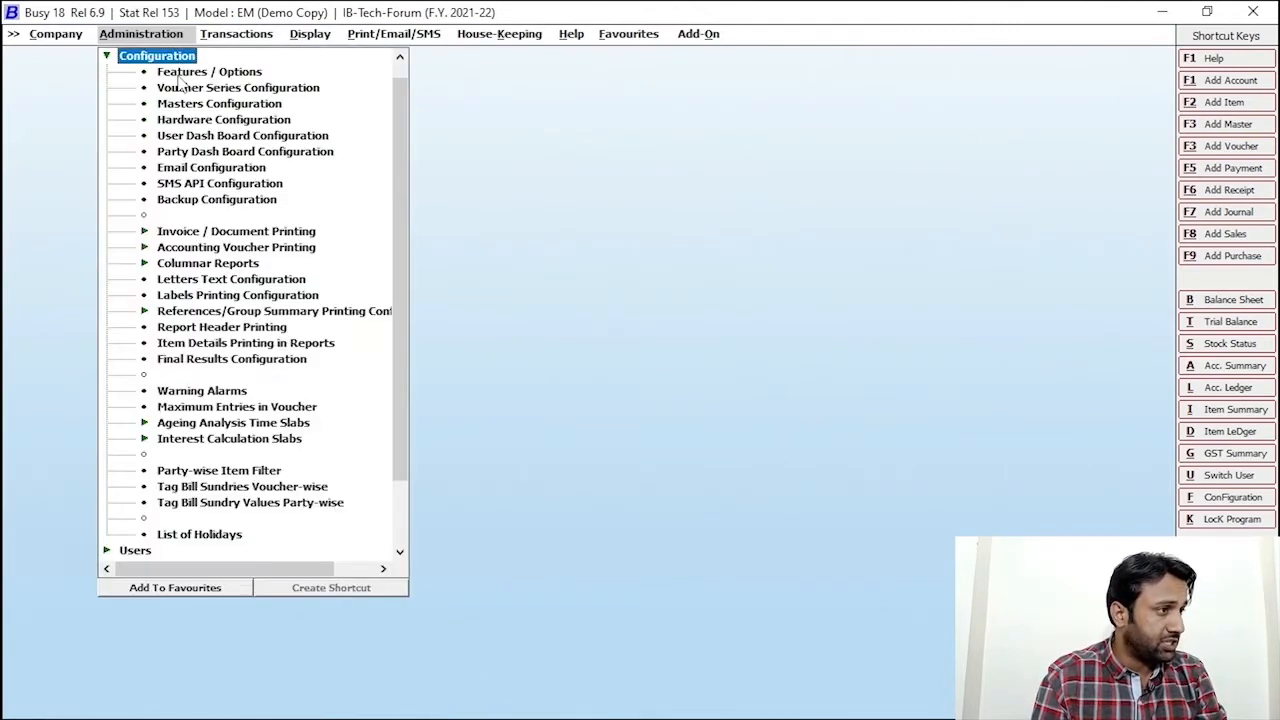
left_click(223, 77)
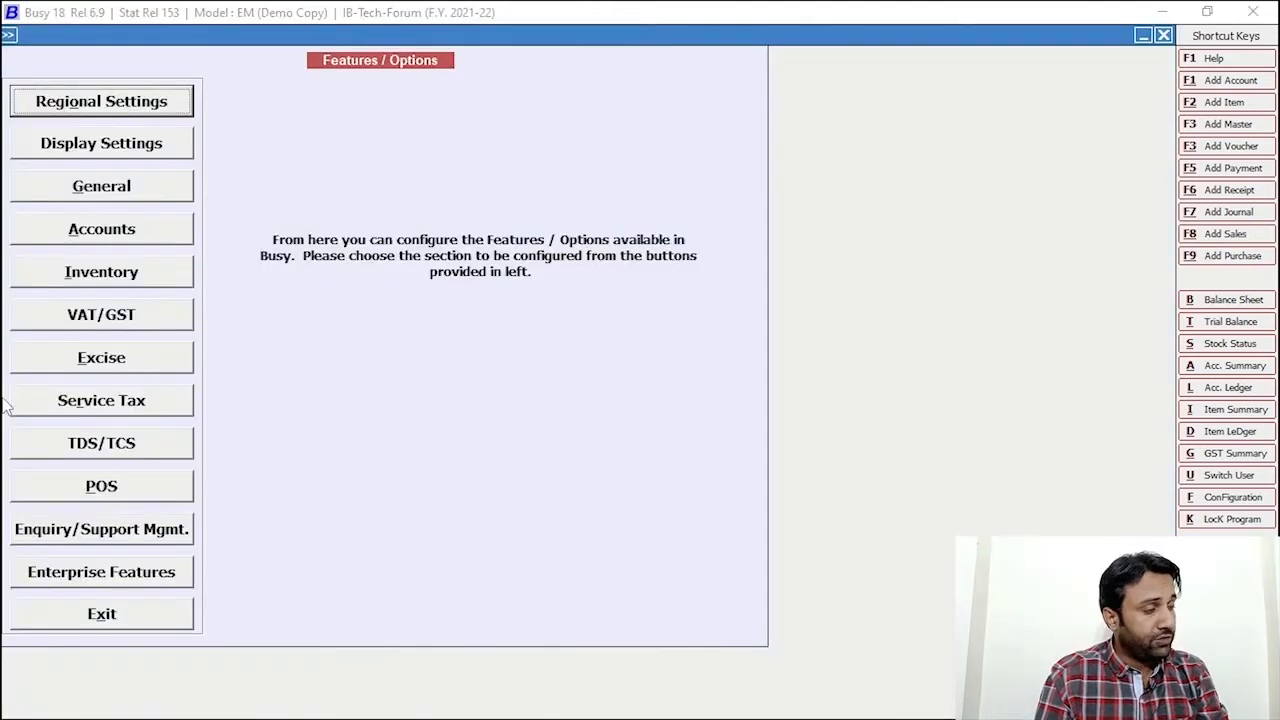
left_click(145, 229)
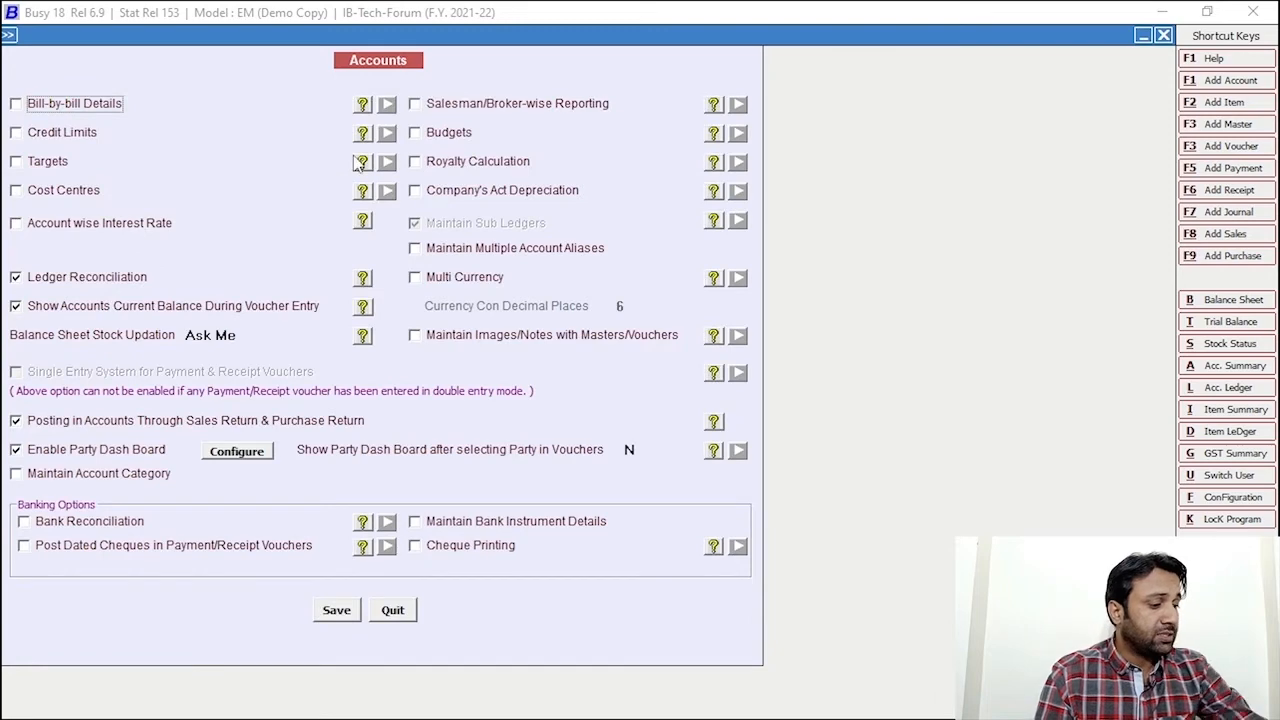
mouse_move(375, 131)
left_mouse_down()
mouse_move(714, 266)
mouse_move(862, 202)
left_mouse_up()
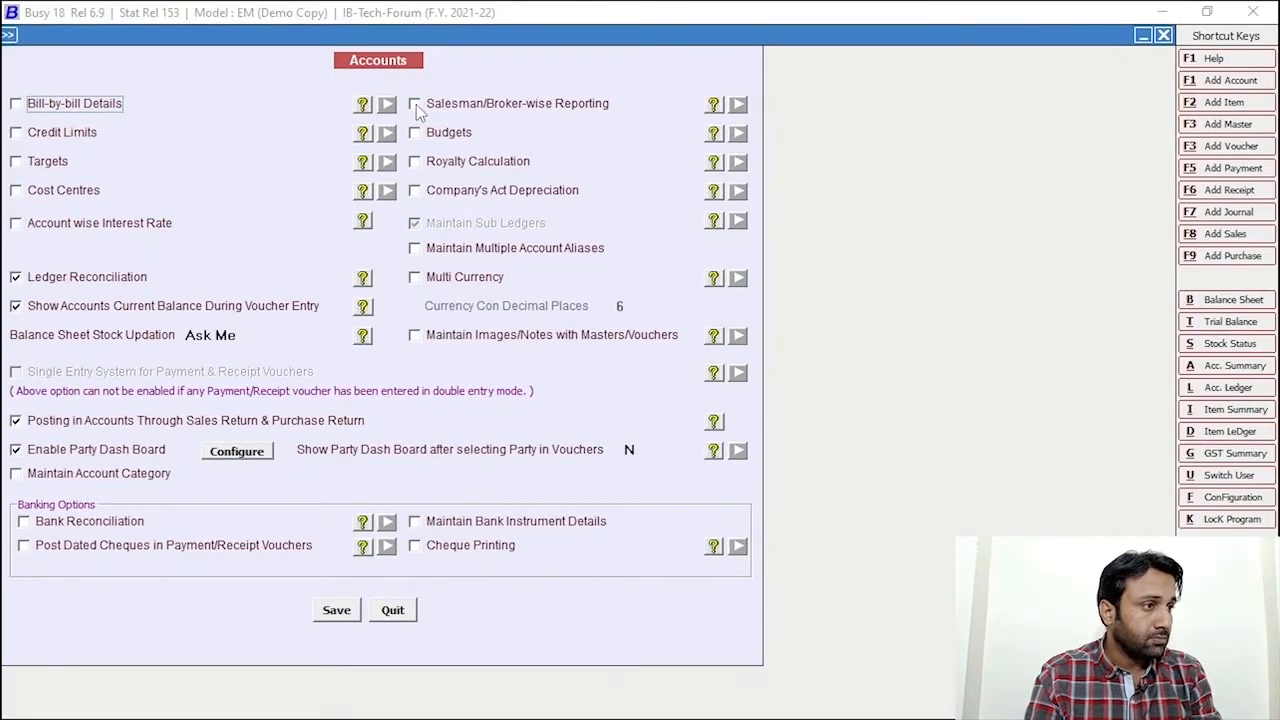
Tick Salesman/Broker-wise Reporting and review the Salesman and Commission caption fields
left_click(416, 106)
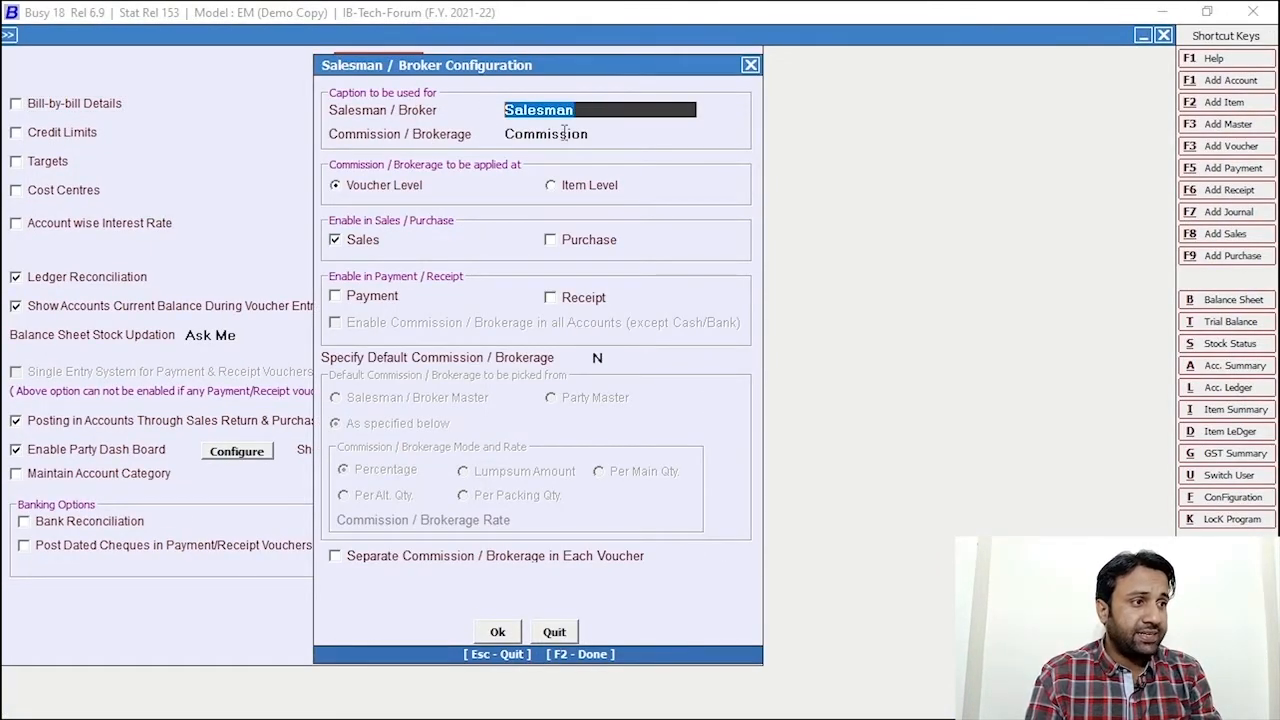
left_click(598, 128)
left_click_drag(599, 130, 502, 129)
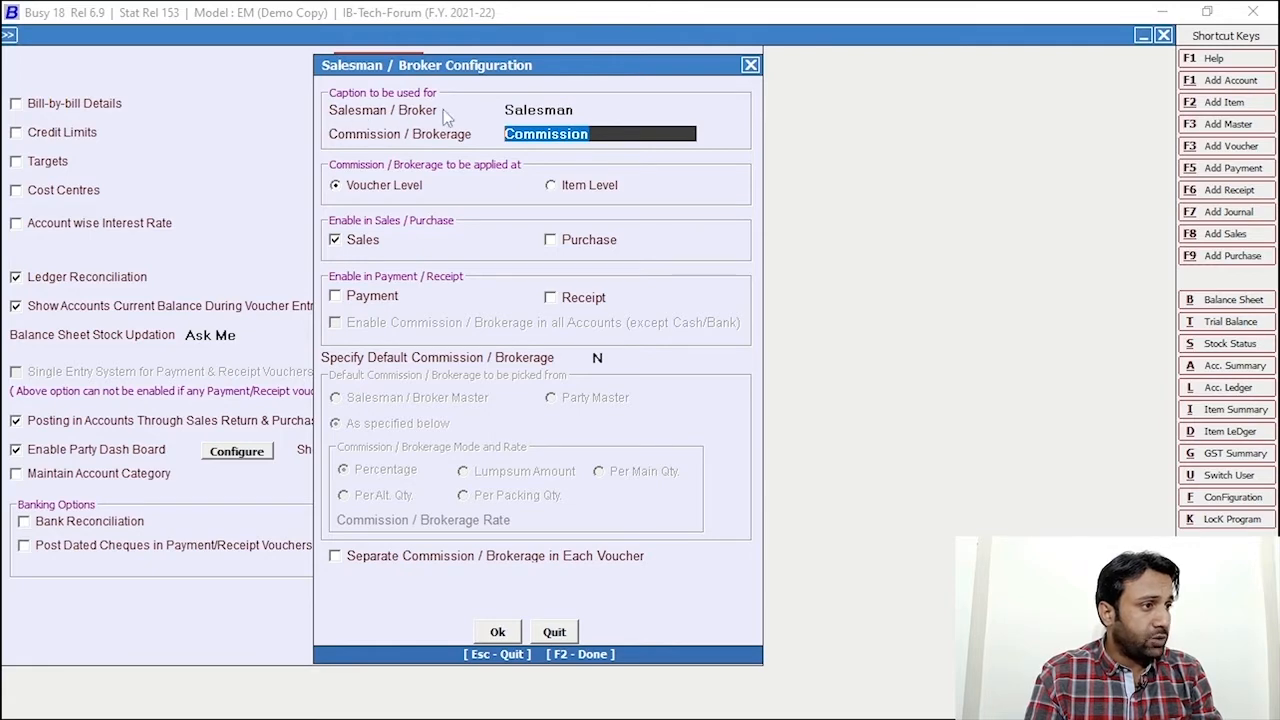
left_click(366, 230)
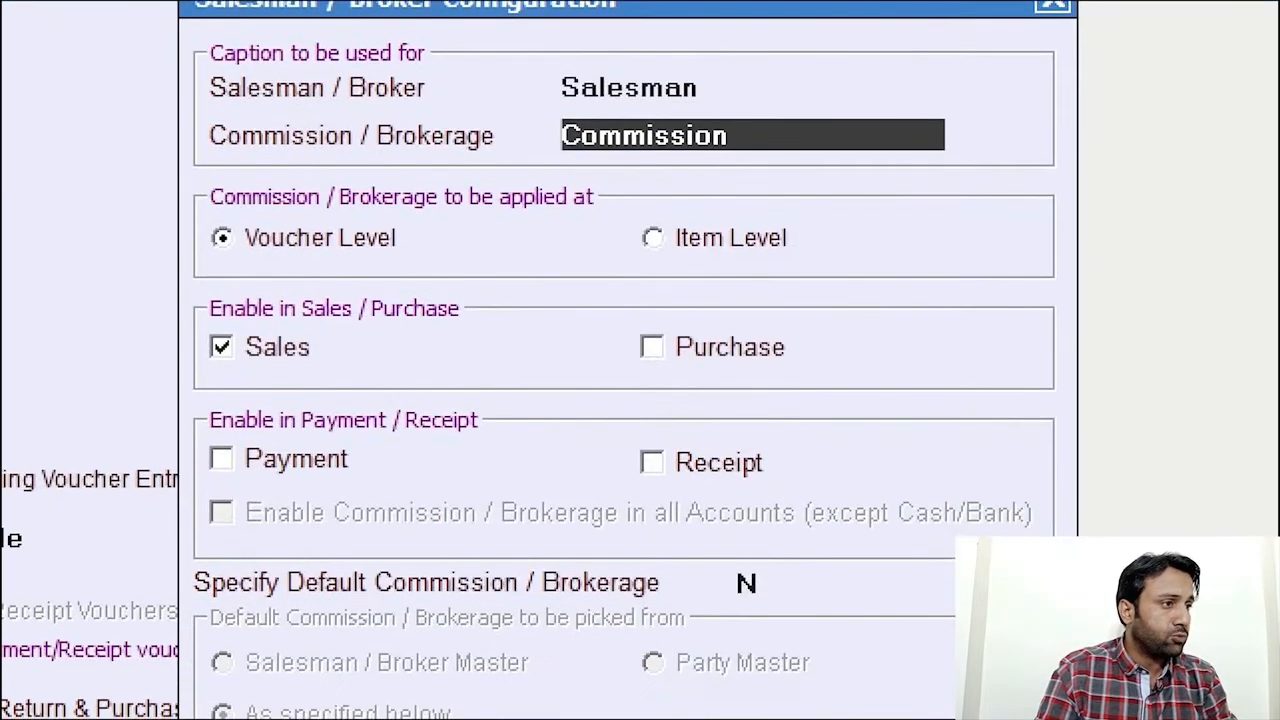
mouse_move(196, 38)
left_mouse_down()
mouse_move(295, 82)
mouse_move(591, 114)
mouse_move(786, 117)
mouse_move(714, 106)
mouse_move(730, 110)
left_mouse_up()
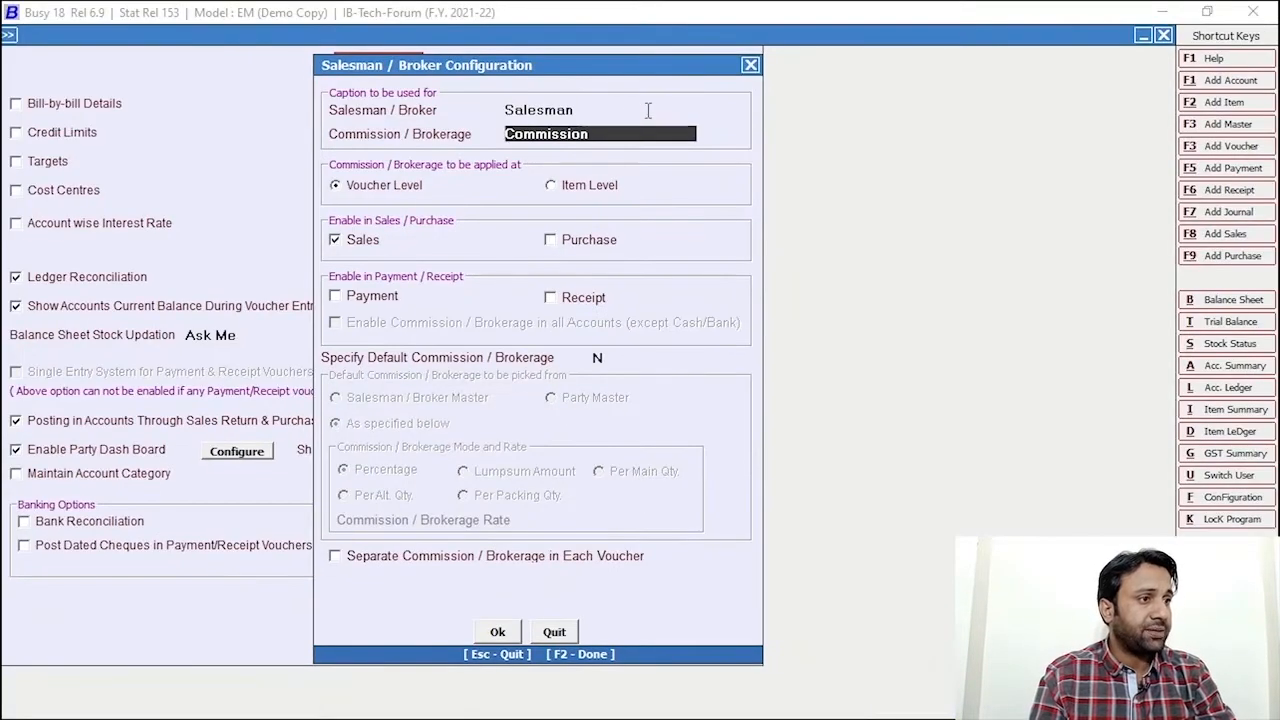
left_click(626, 116)
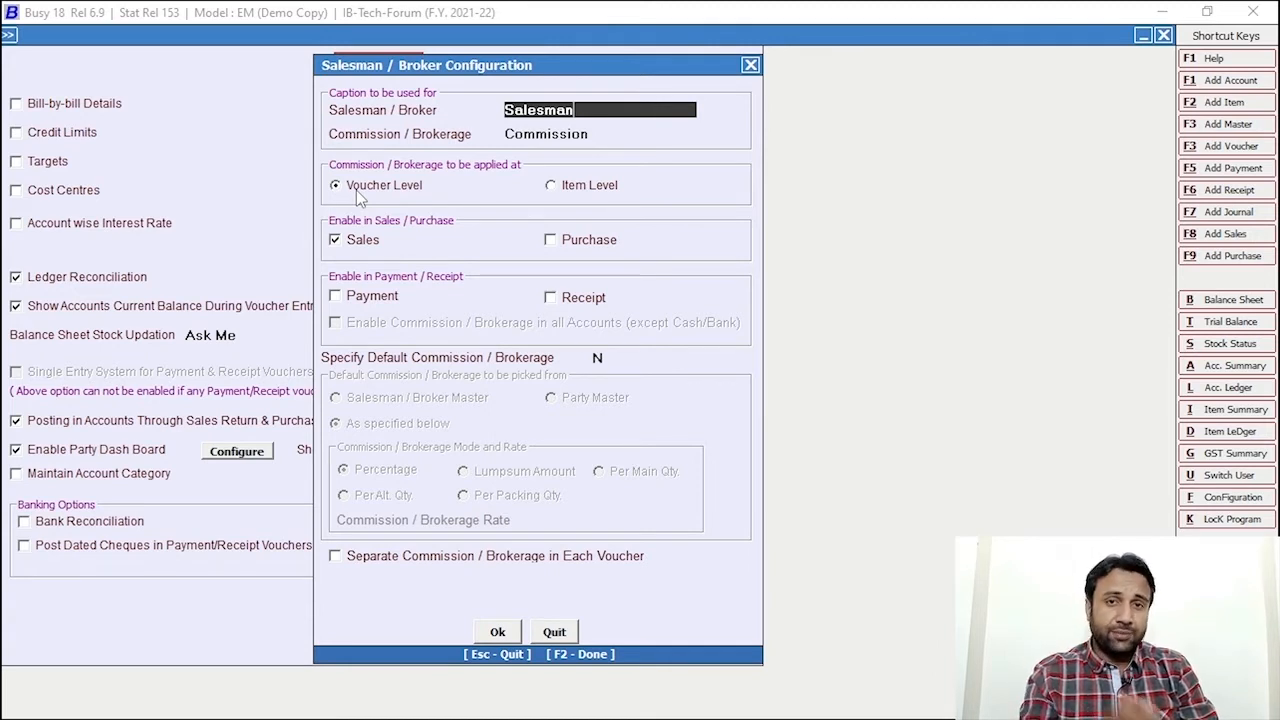
Apply commission at Voucher Level and enable it for Purchase, Payment and Receipt
left_click(562, 186)
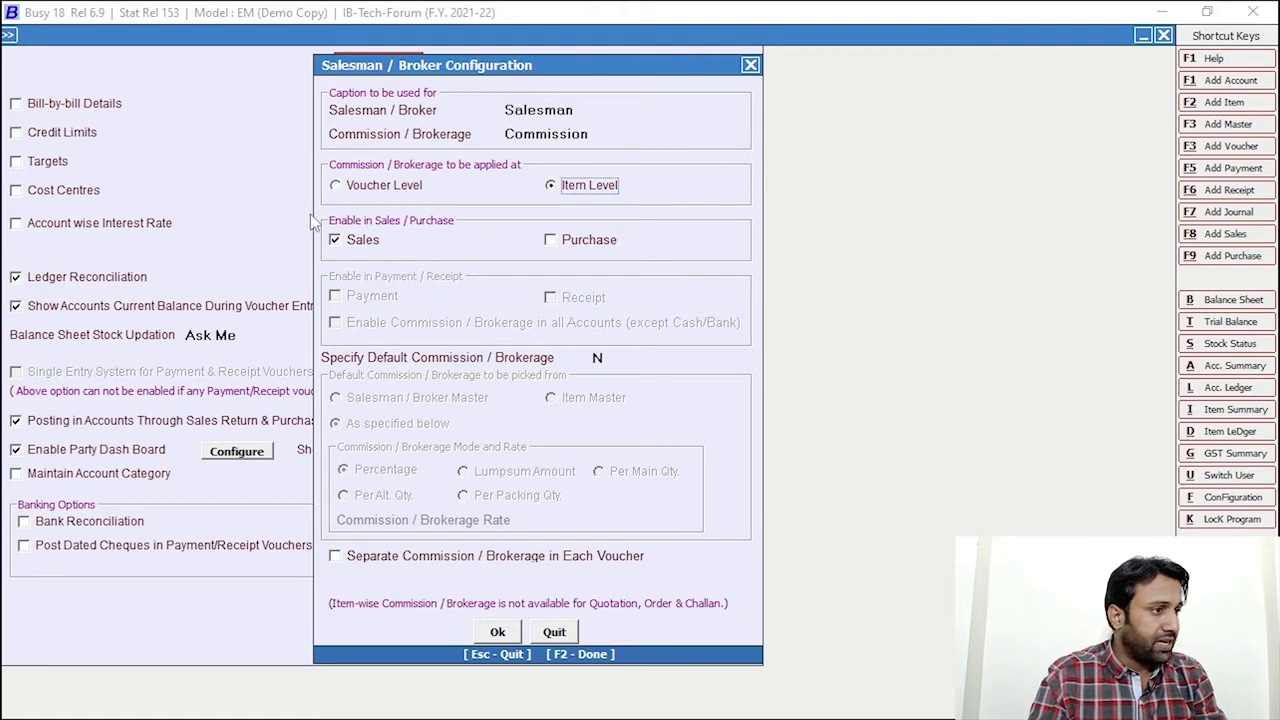
left_click(339, 187)
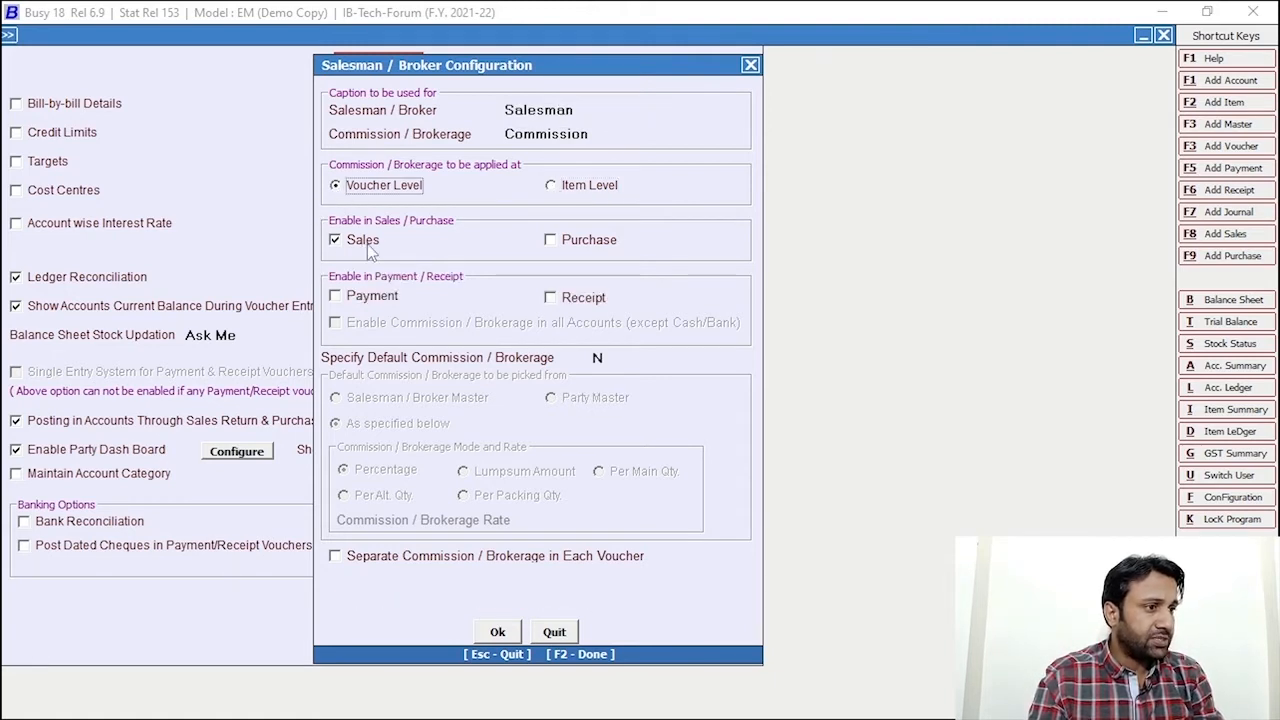
left_click(556, 242)
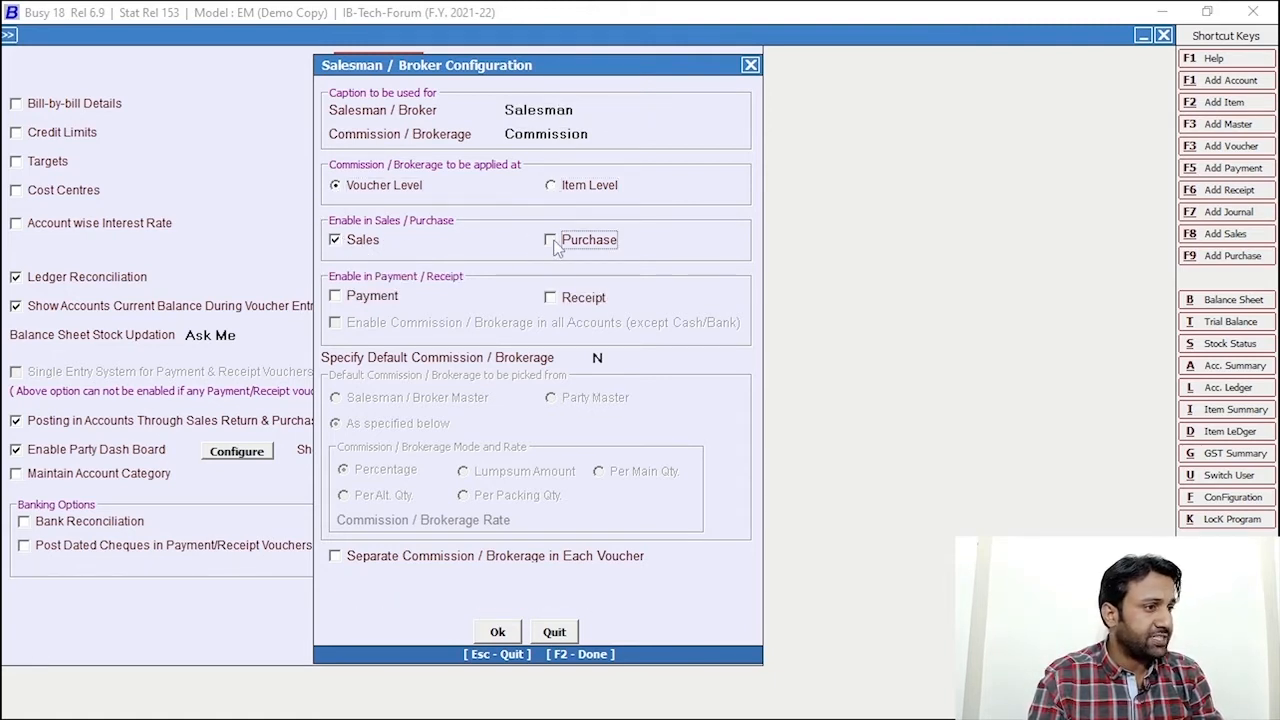
left_click(336, 297)
left_click(565, 299)
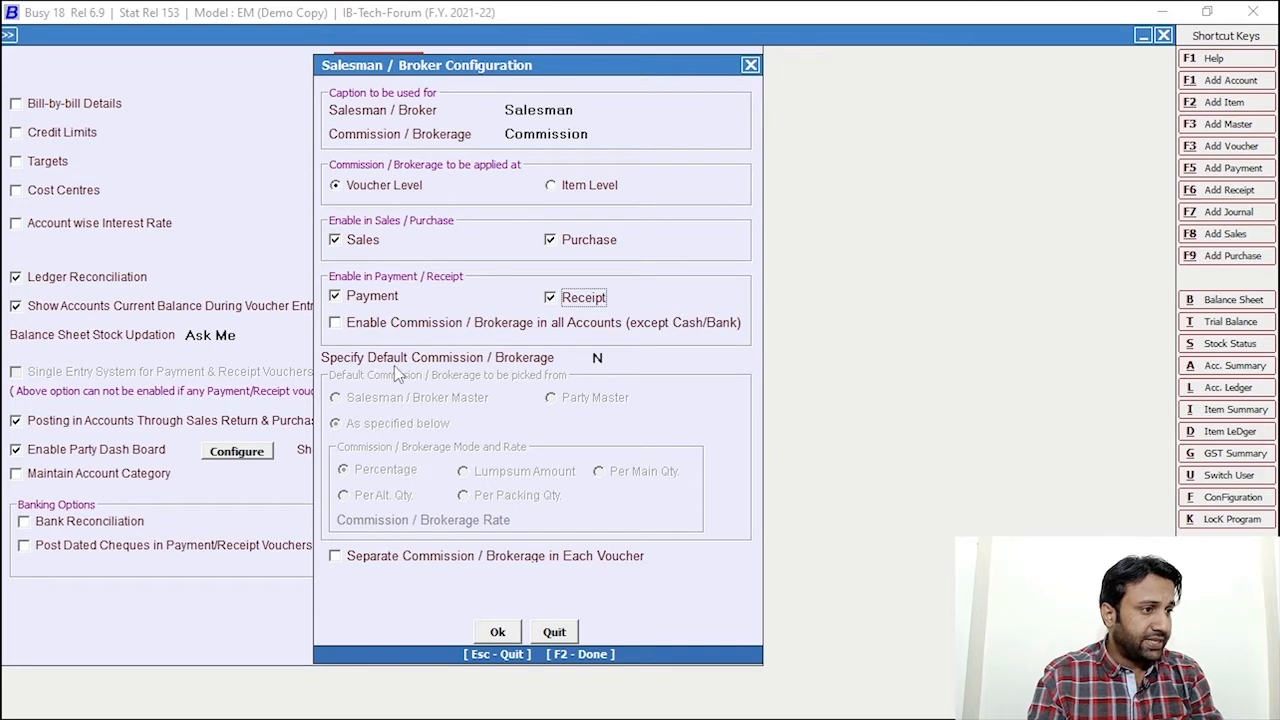
Set default commission to Y at 5%, keep it separate and posted to accounts, and save
left_click(599, 358)
type("Y")
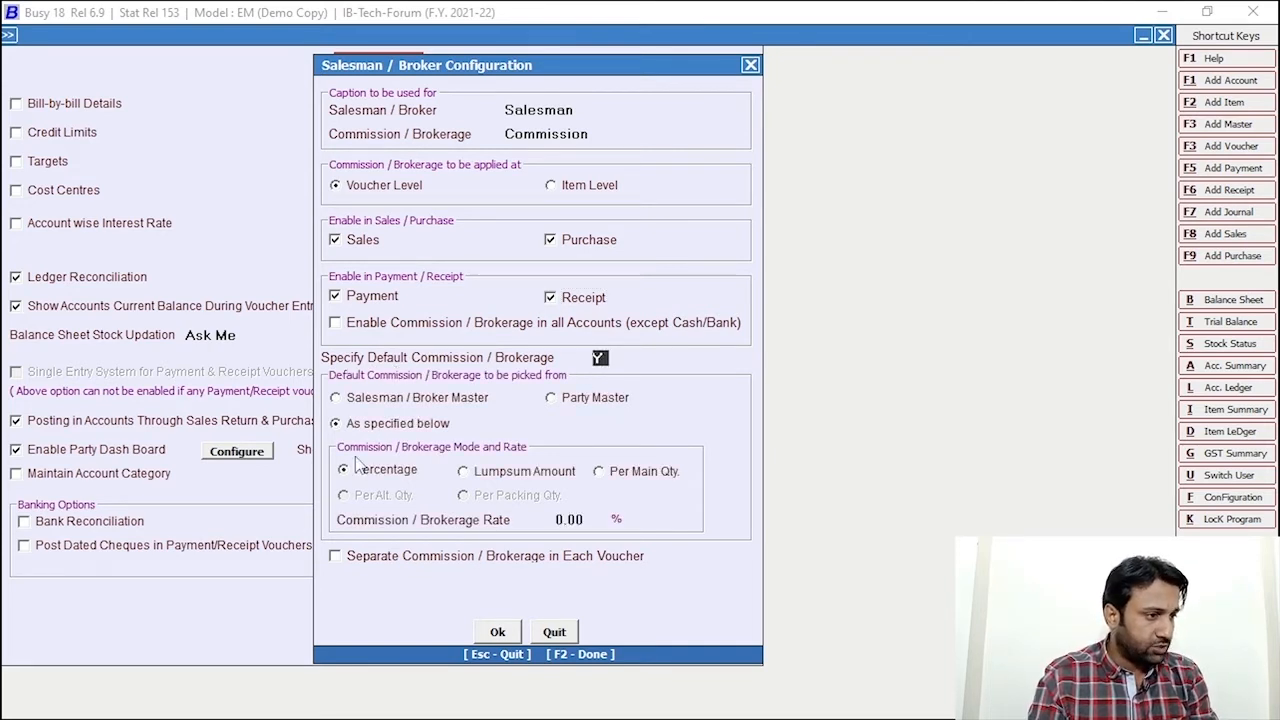
left_click(561, 519)
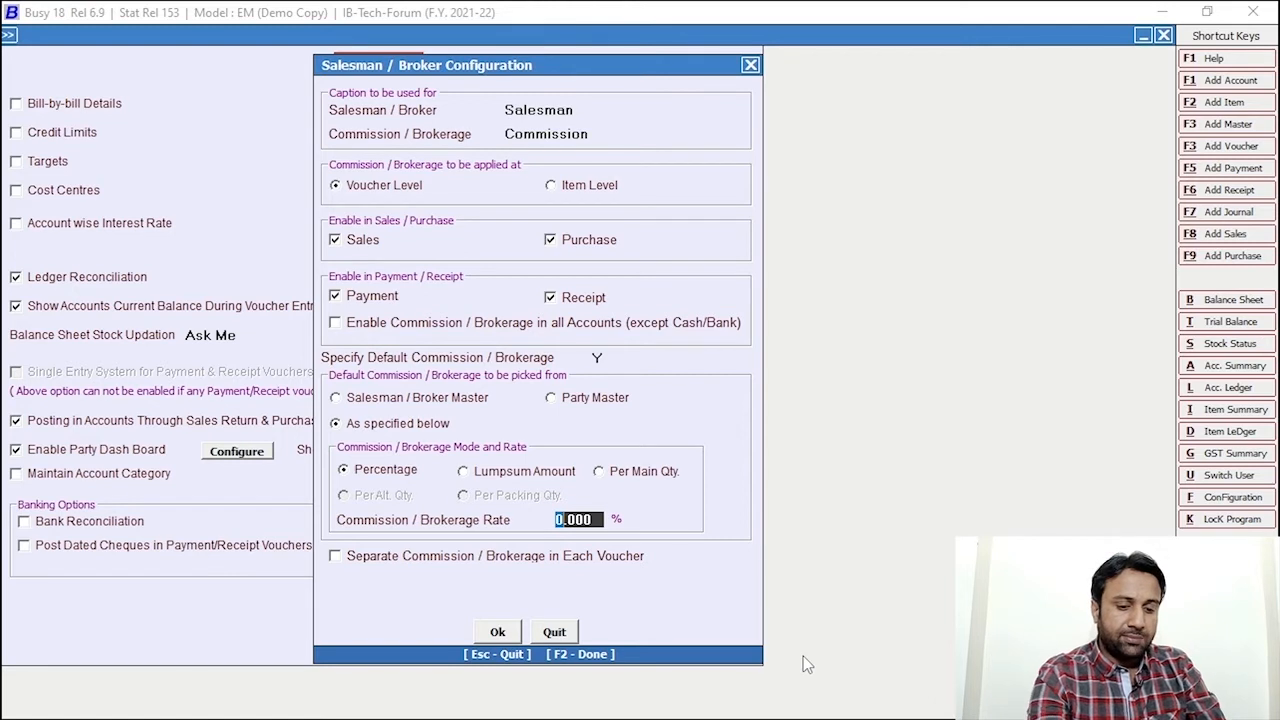
type("5")
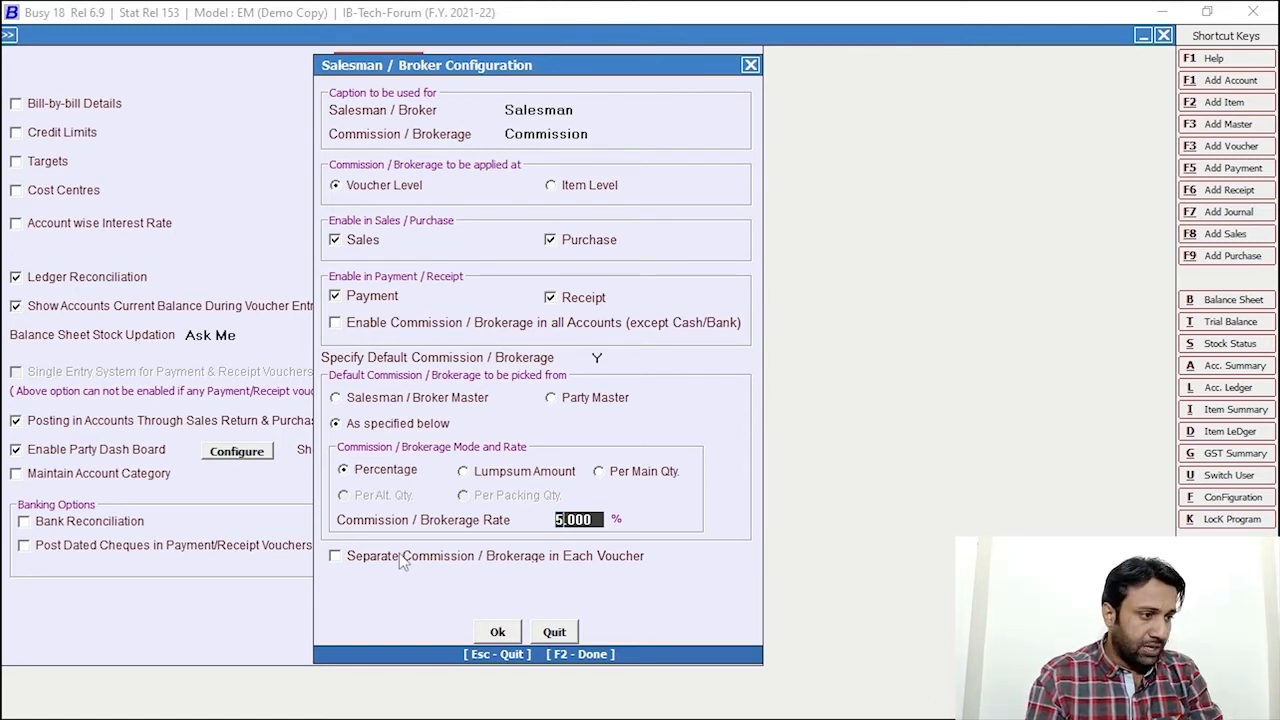
left_click(335, 557)
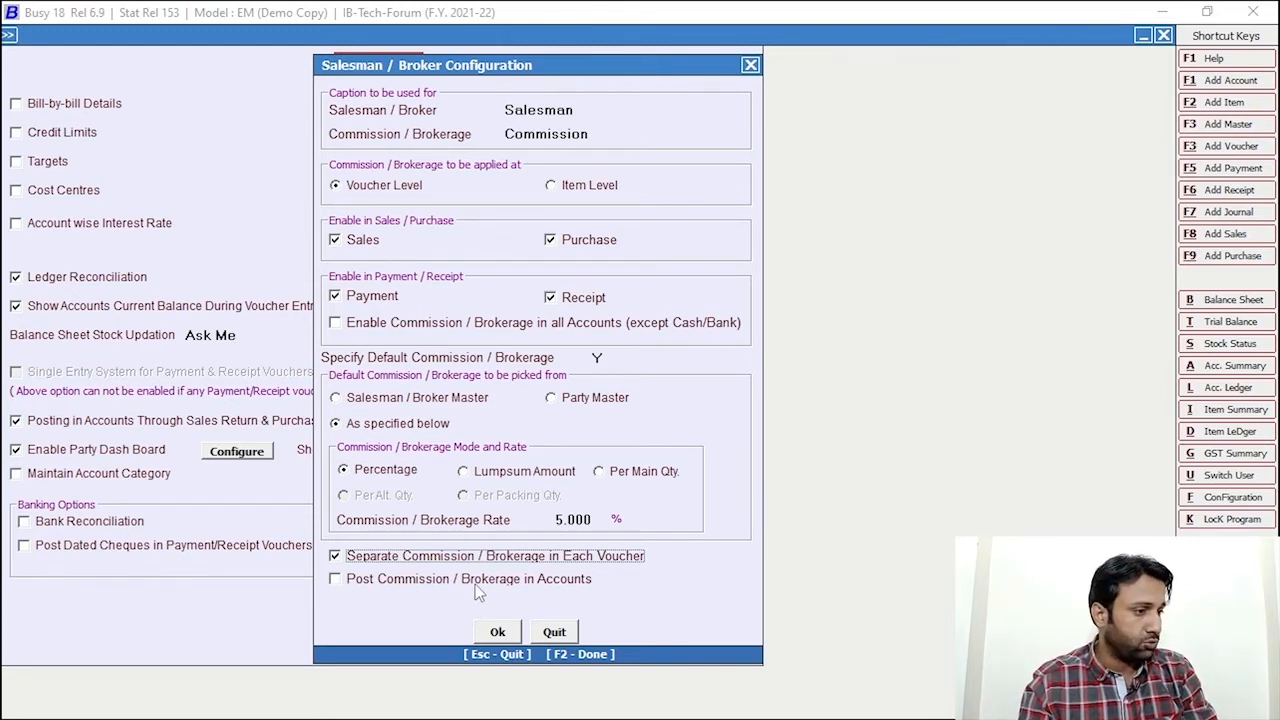
left_click(338, 578)
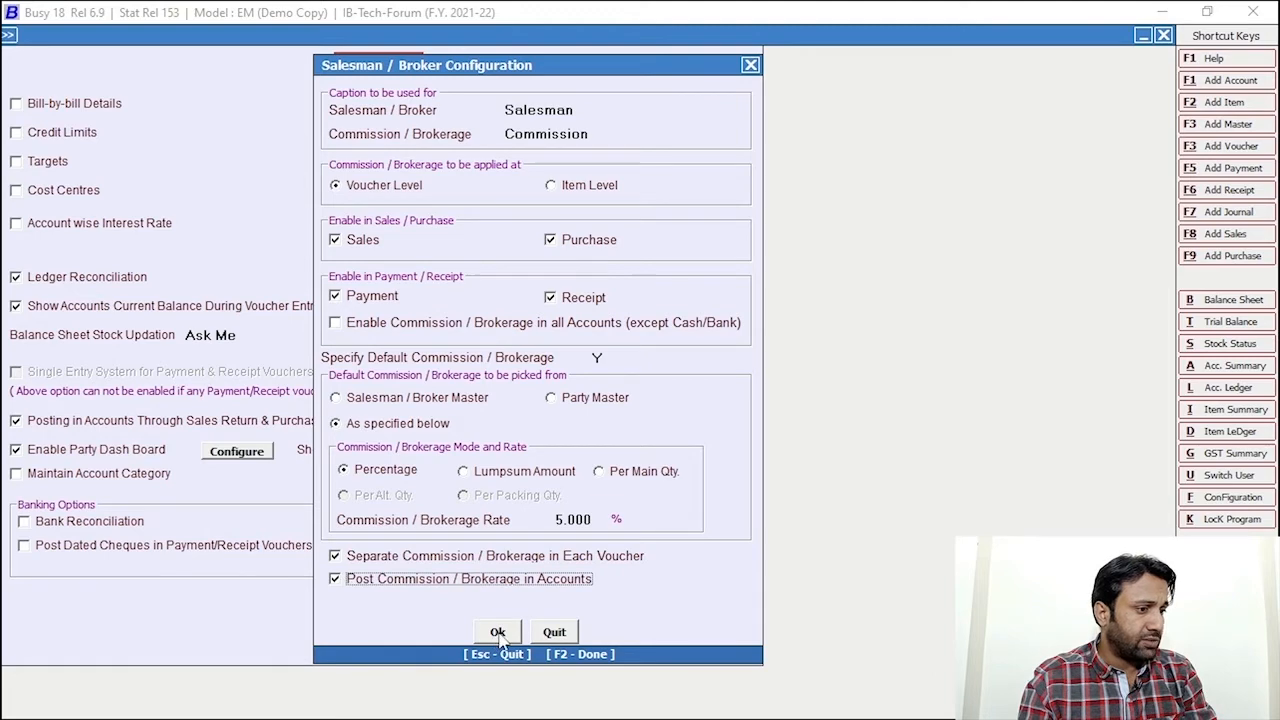
left_click(497, 632)
left_click(337, 611)
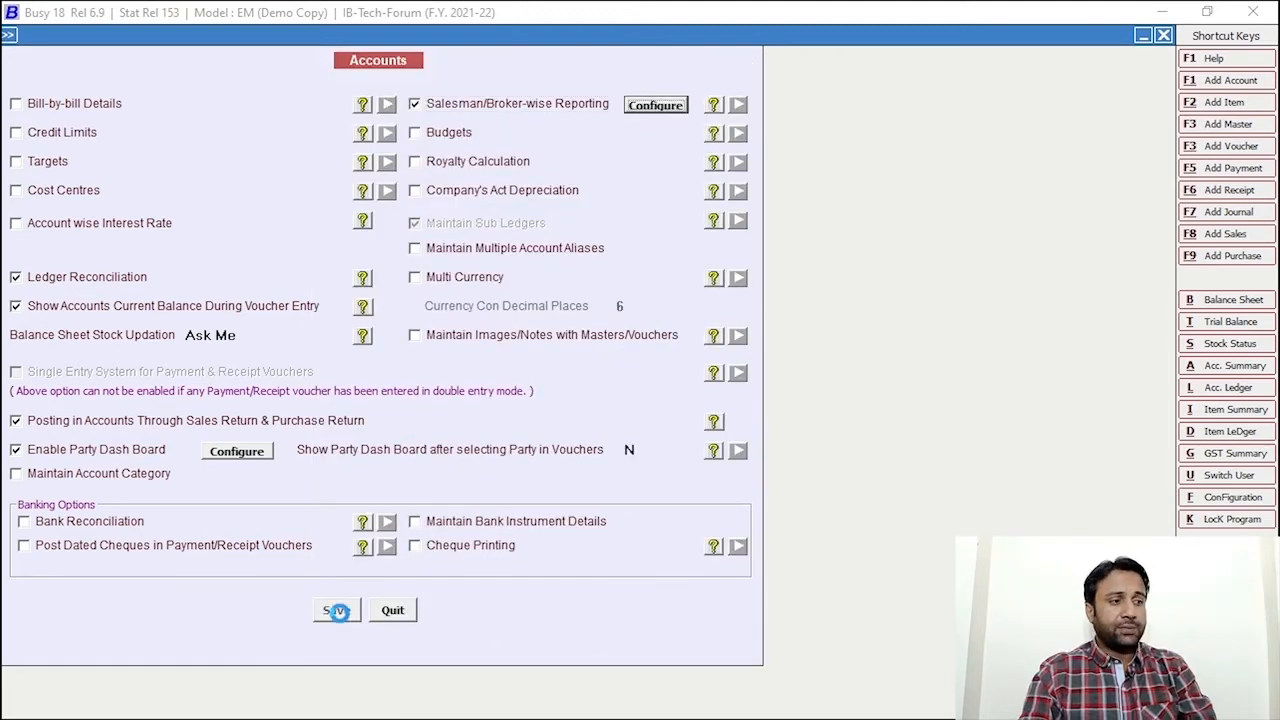
key("Escape")
Close the Configuration menu and start a new account from the Add Account shortcut
key("Escape")
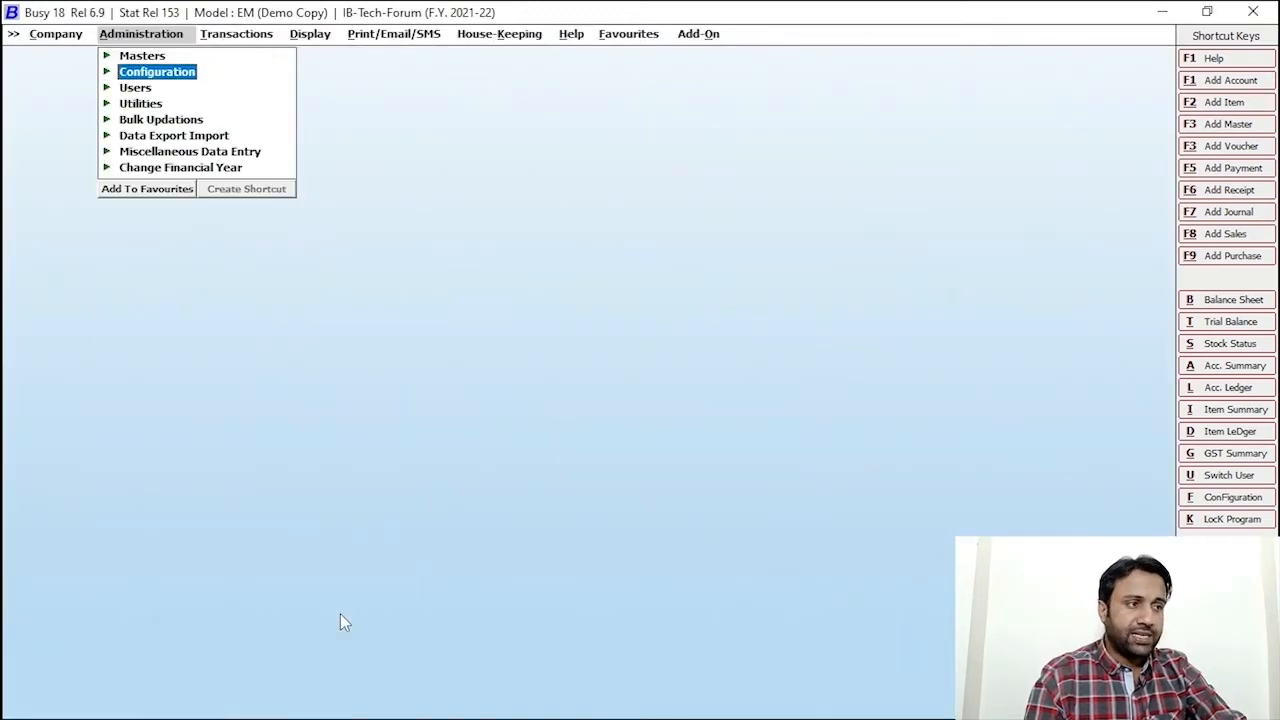
key("Escape")
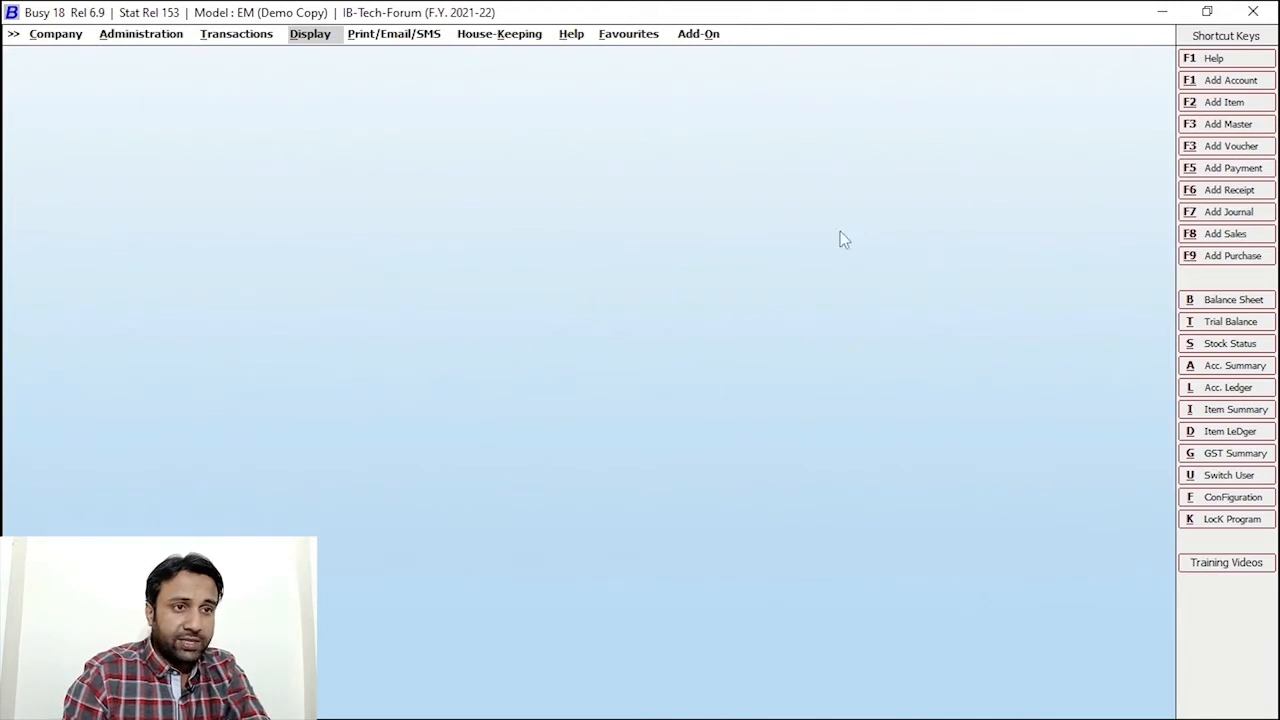
left_click(1200, 86)
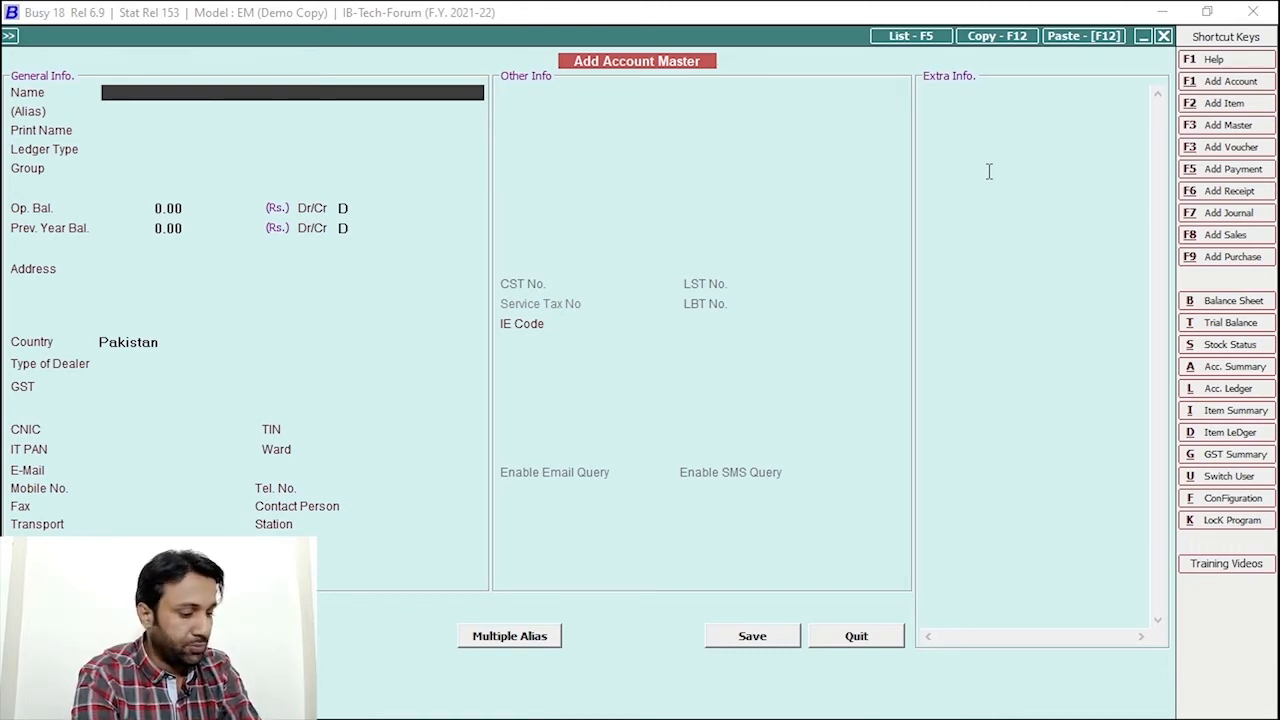
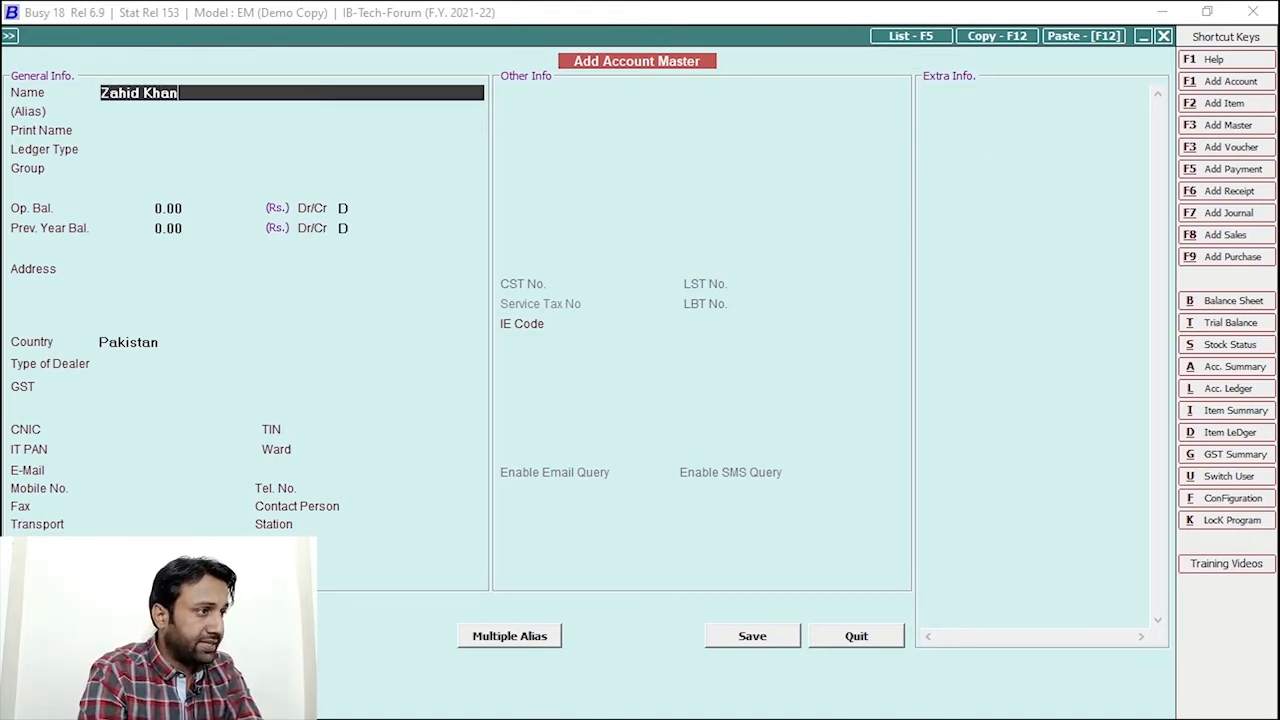
Create the customer account as a General Ledger under Sundry Debtors
key("Return")
key("Return")
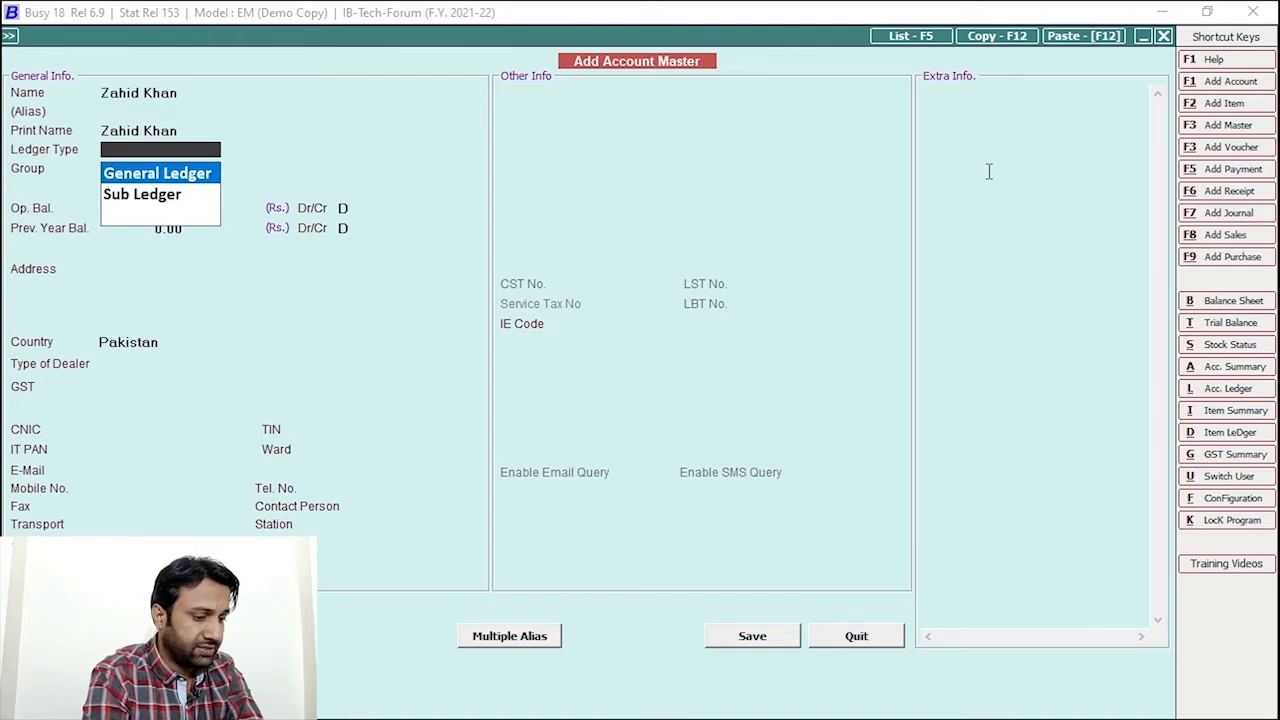
key("Return")
type("sun")
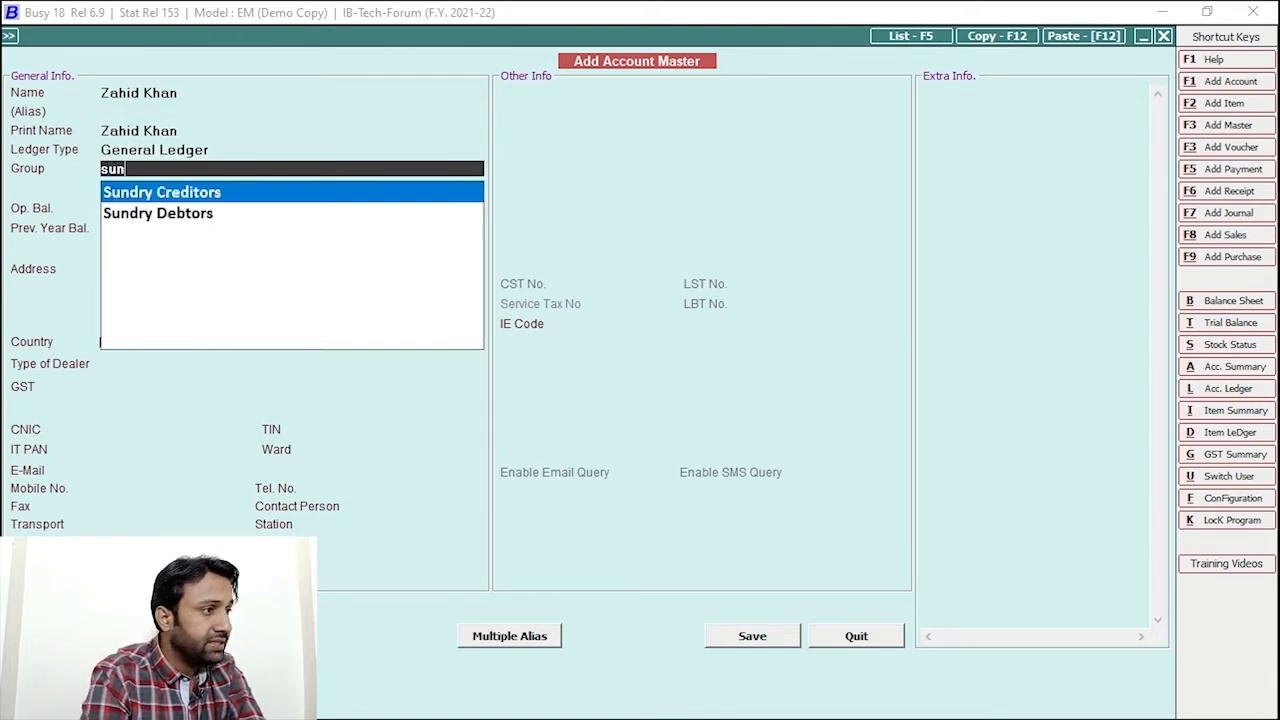
key("Down")
key("Return")
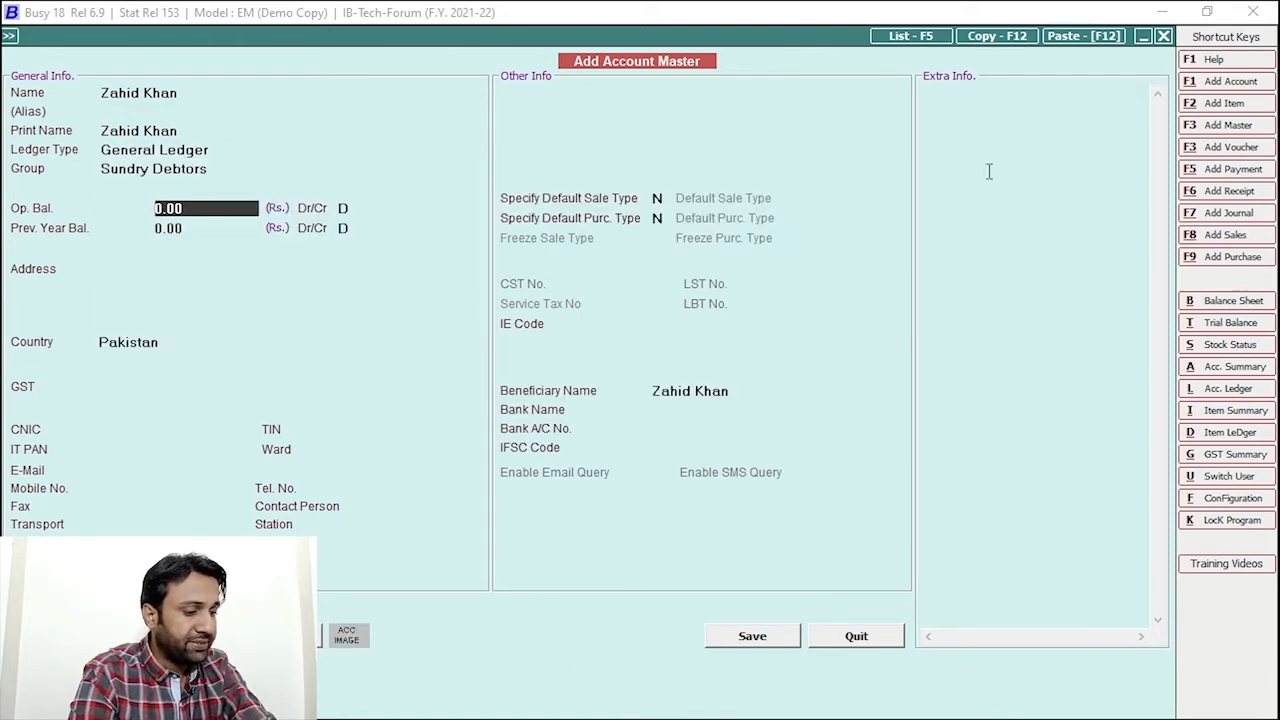
Set Specify Default Salesman to Y and start a new salesman master with F3
key("Return")
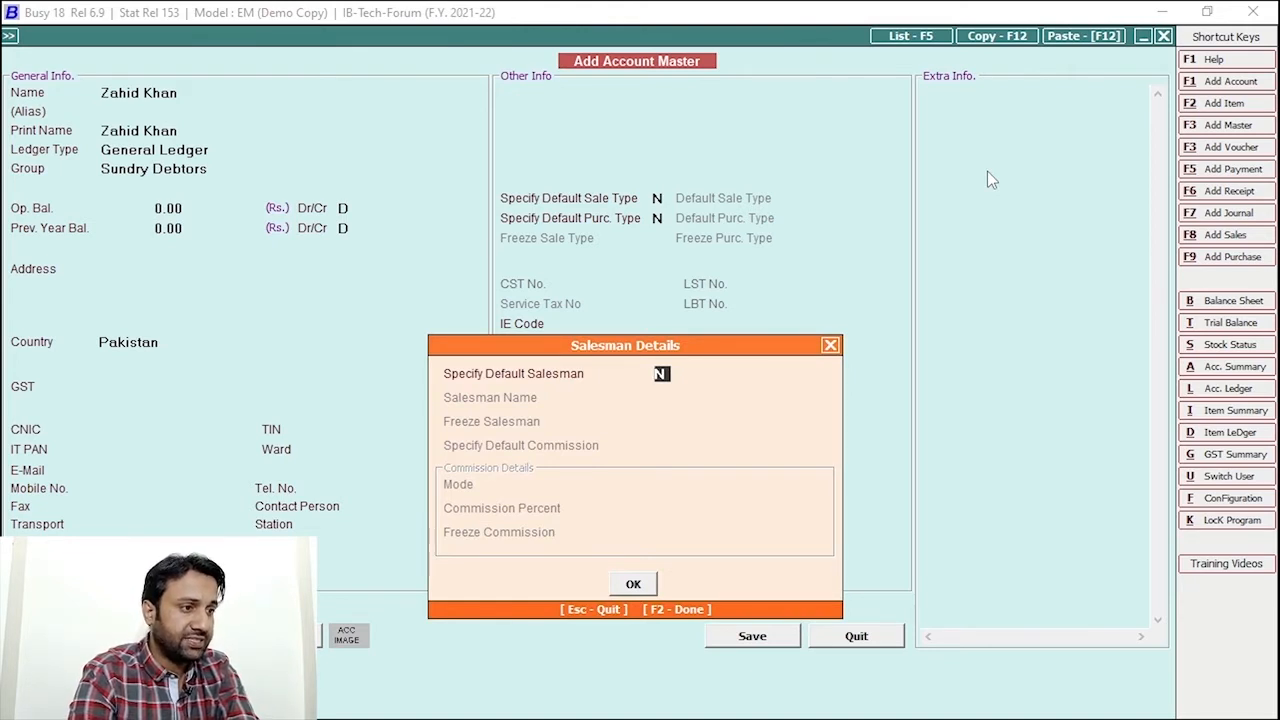
key("y")
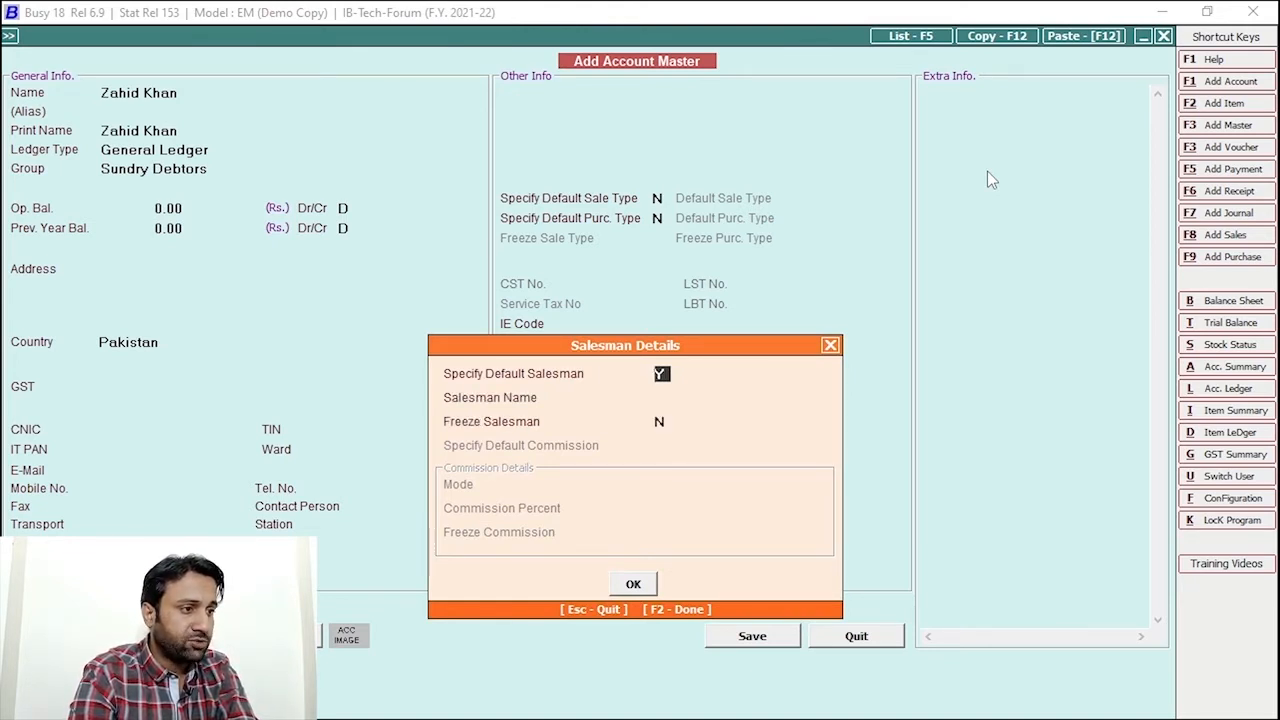
key("Return")
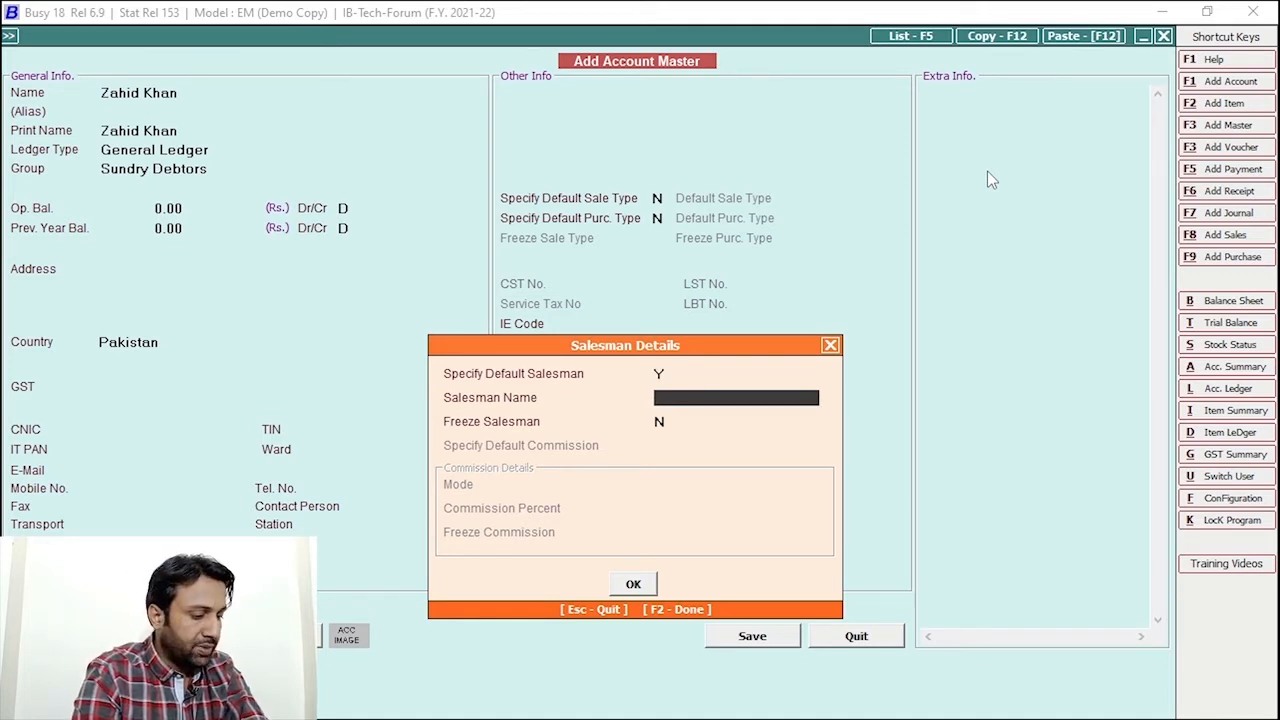
key("F3")
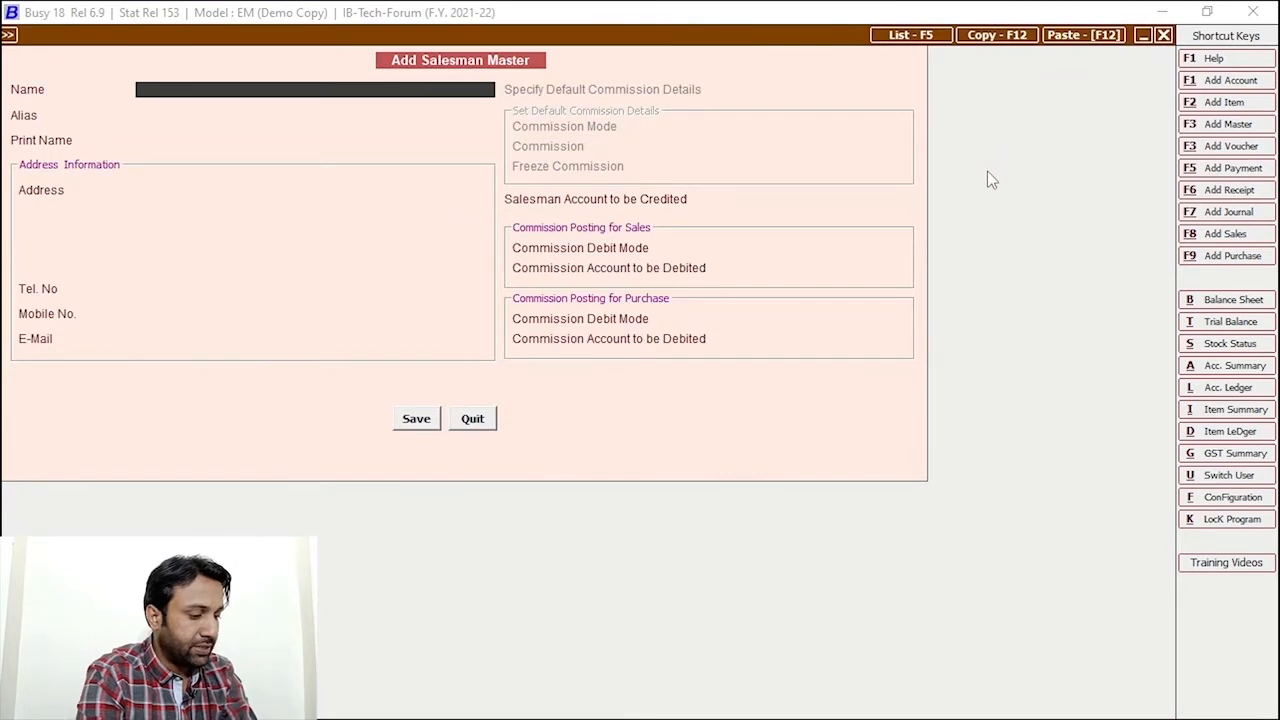
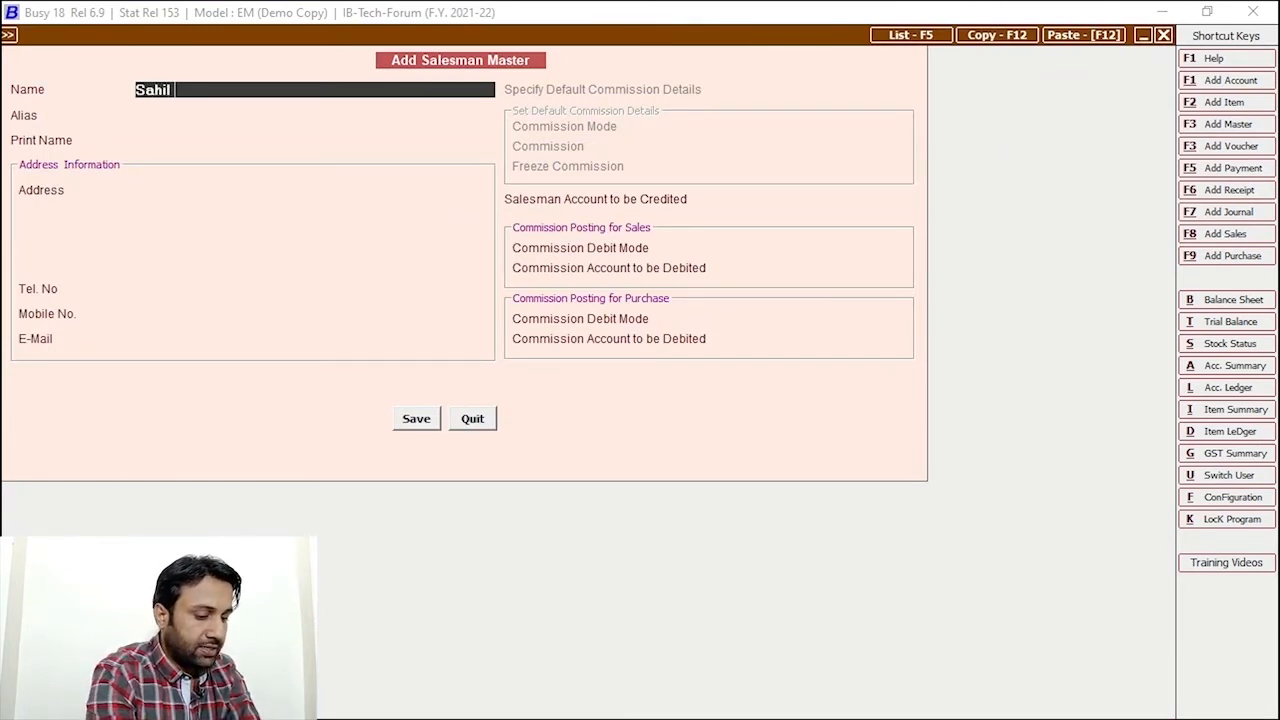
Enter the salesman's name and start a ledger account for the salesman to be credited
key("Return")
key("Return")
key("Return")
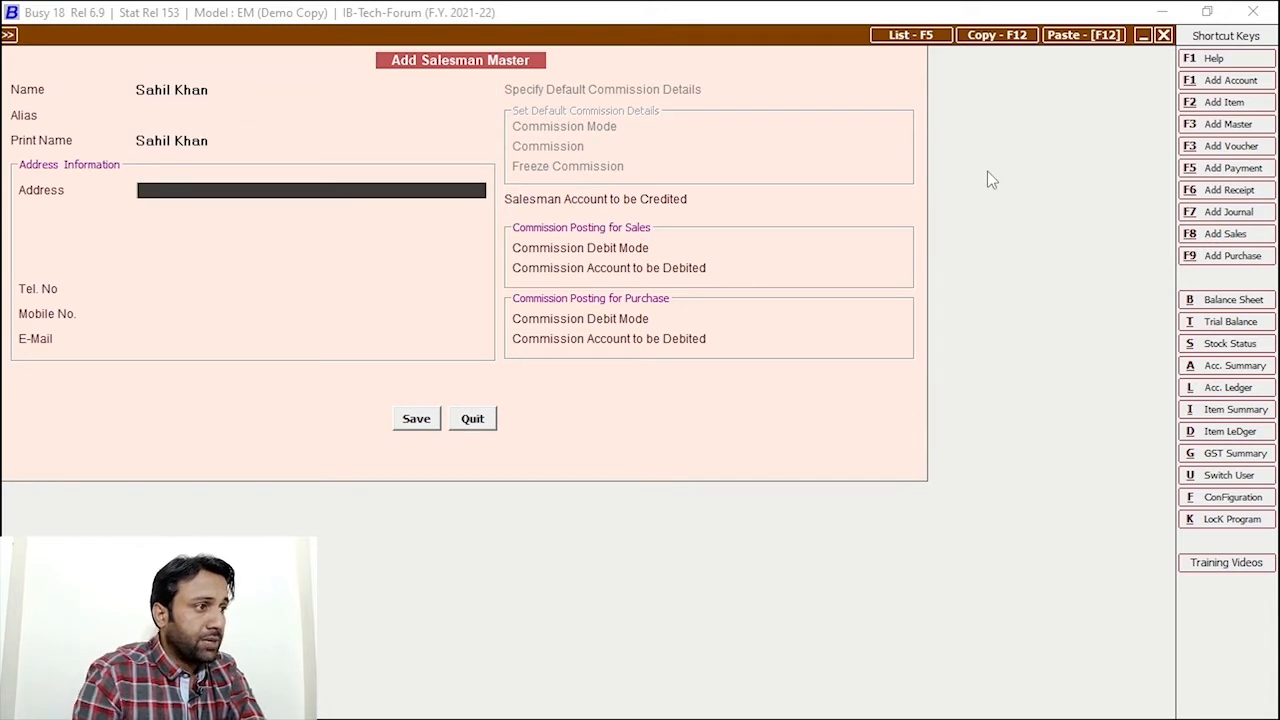
key("Return")
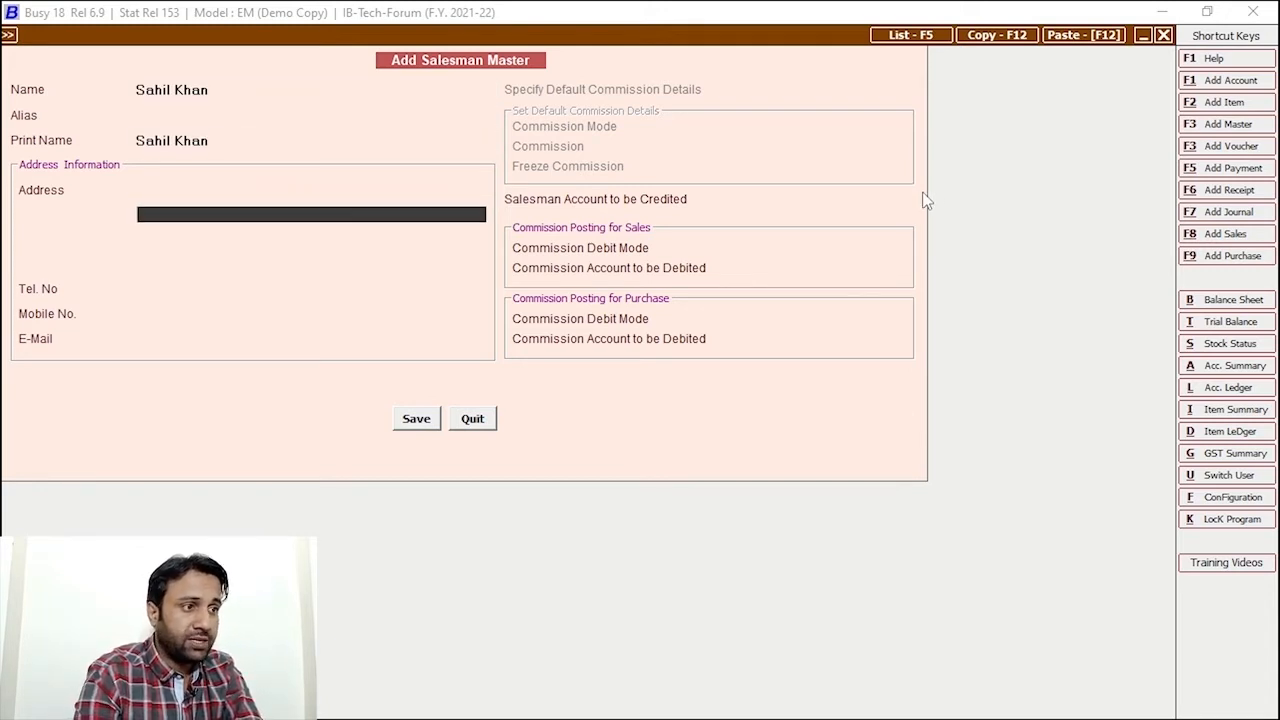
left_click(820, 197)
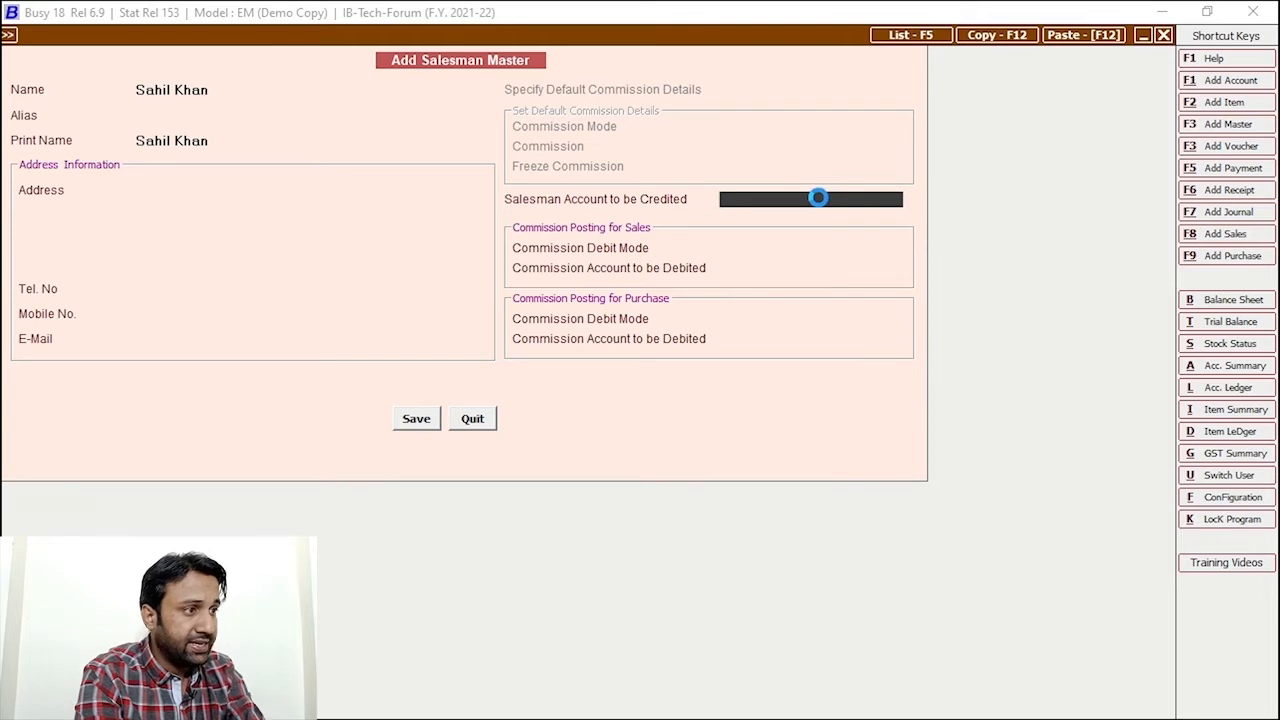
key("alt+c")
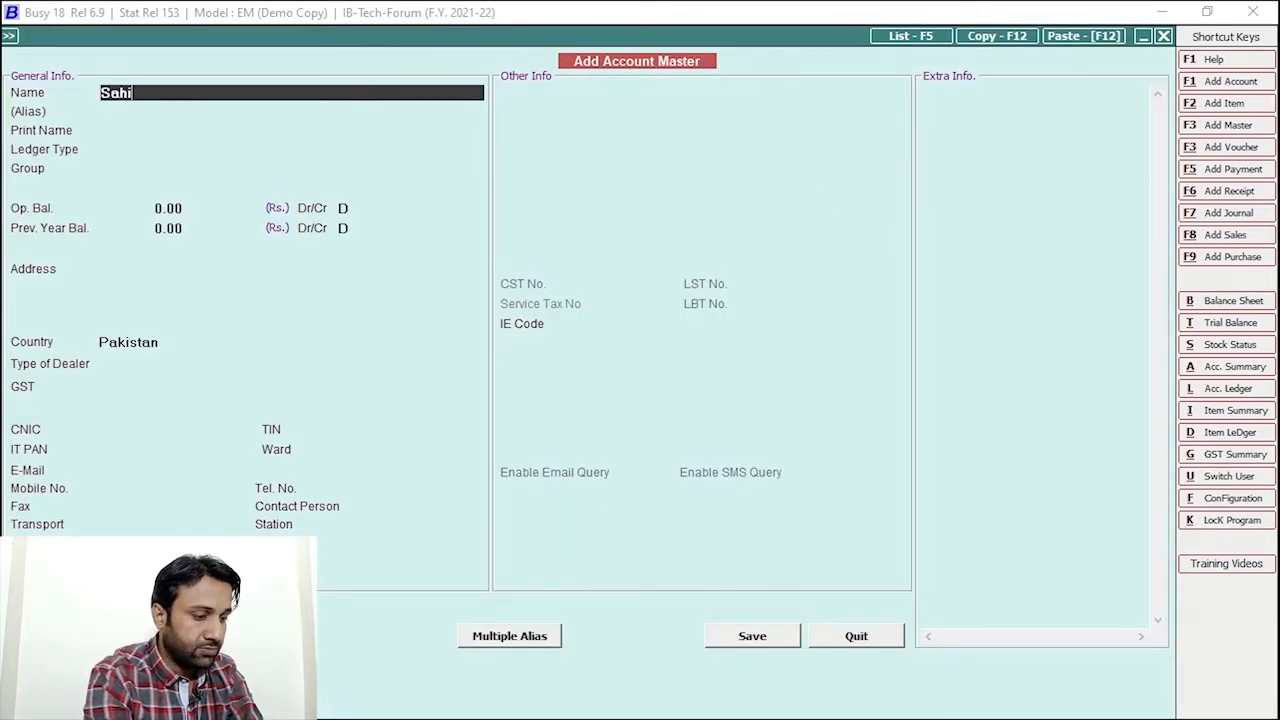
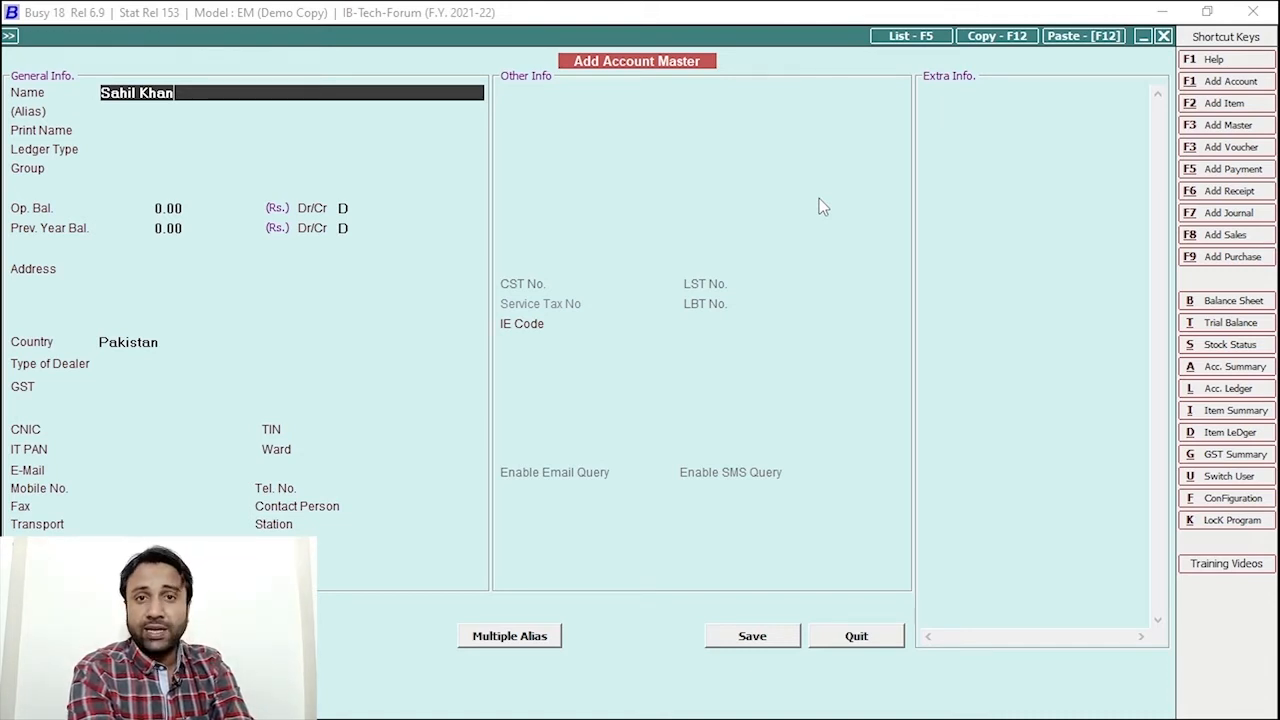
Save the salesman's account as a General Ledger under Sundry Creditors
key("Return")
key("Return")
key("Return")
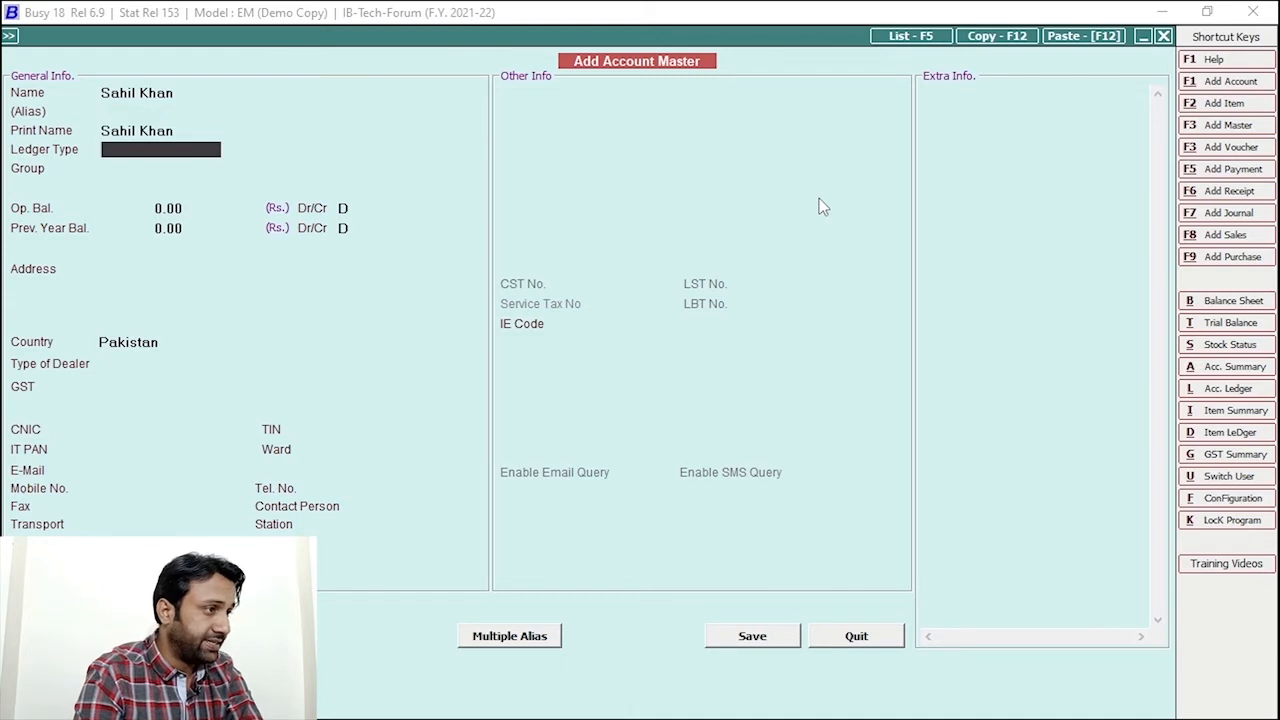
key("Return")
type("sund")
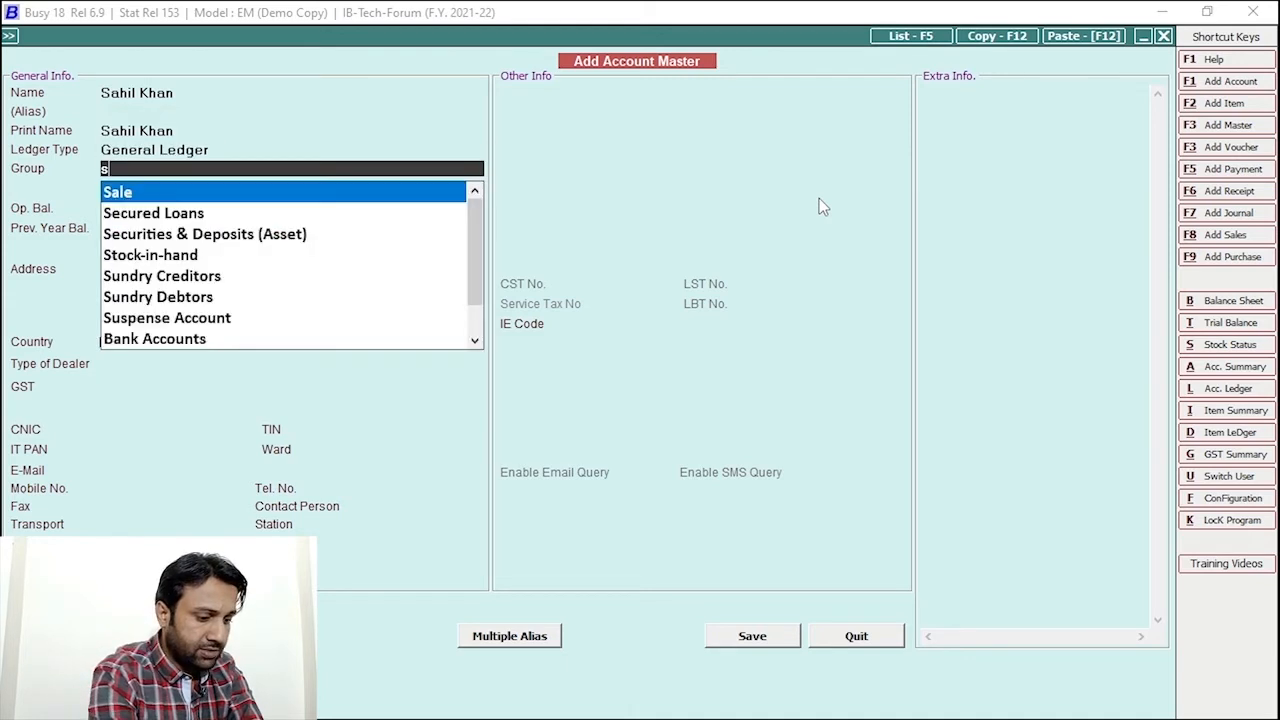
key("Return")
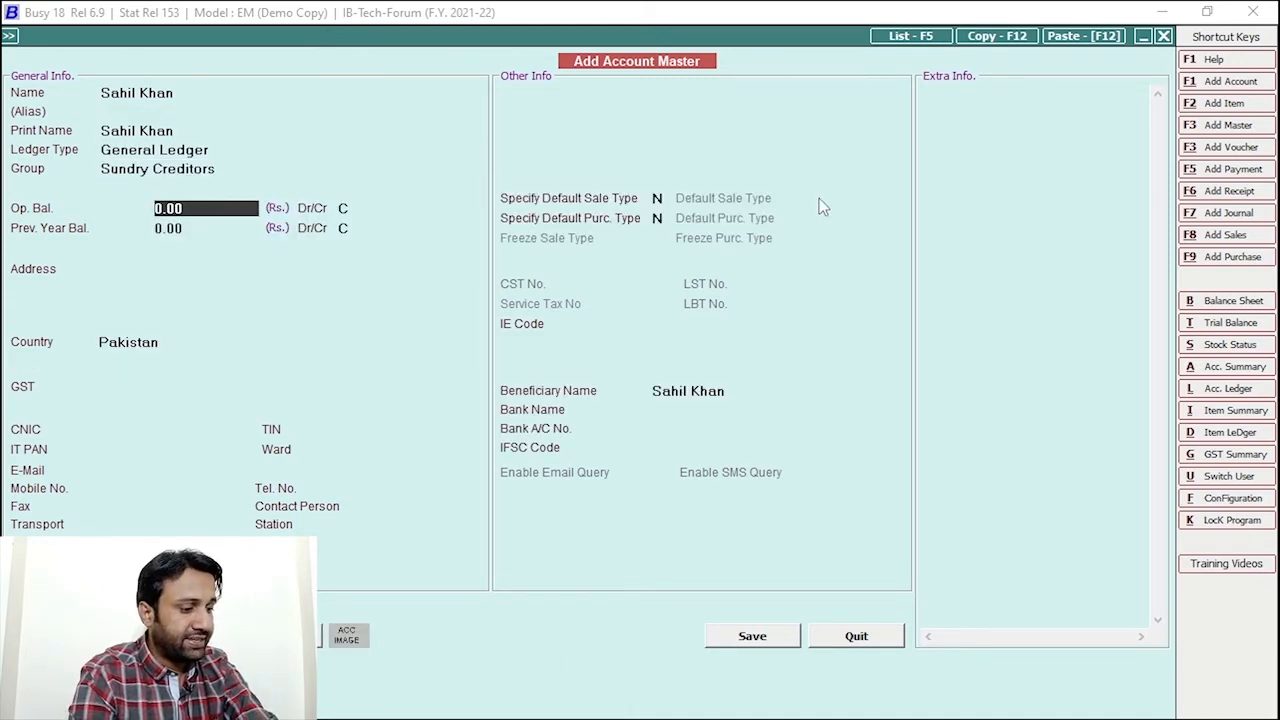
key("F2")
key("F2")
key("Return")
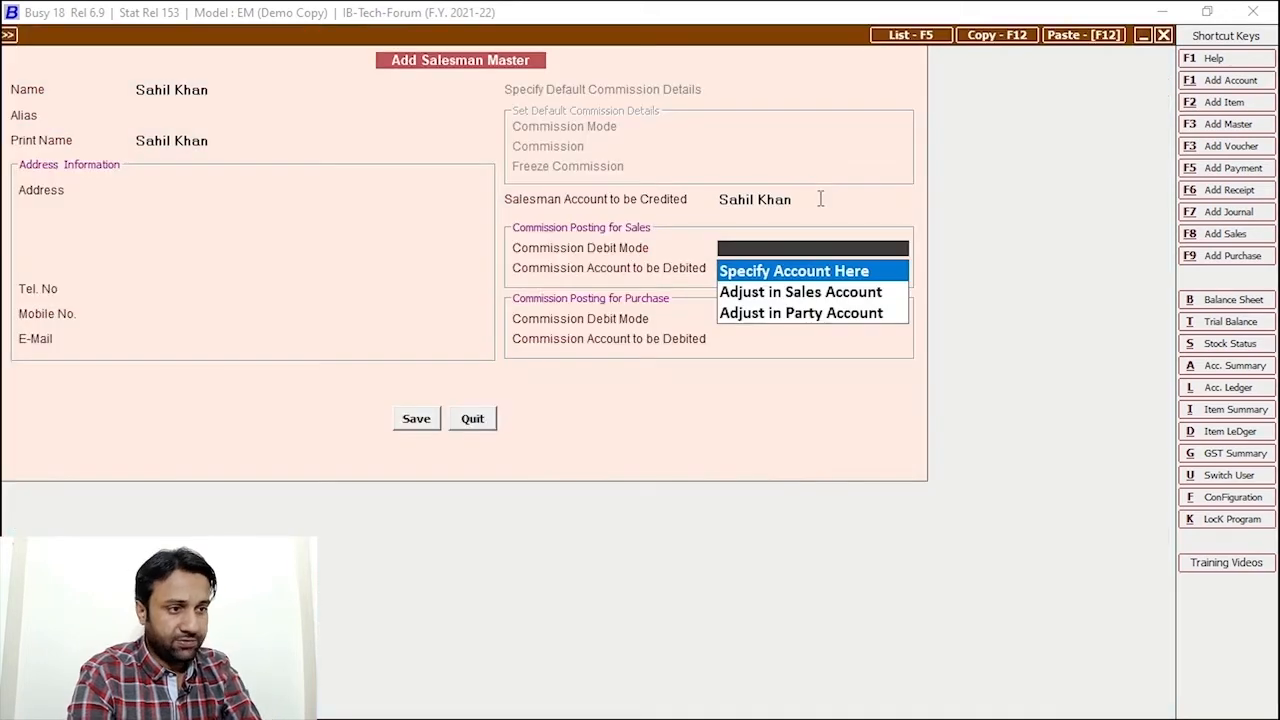
Debit sales commission to Sales and purchase commission to Purchase, then save the salesman
key("Return")
type("sales")
key("Return")
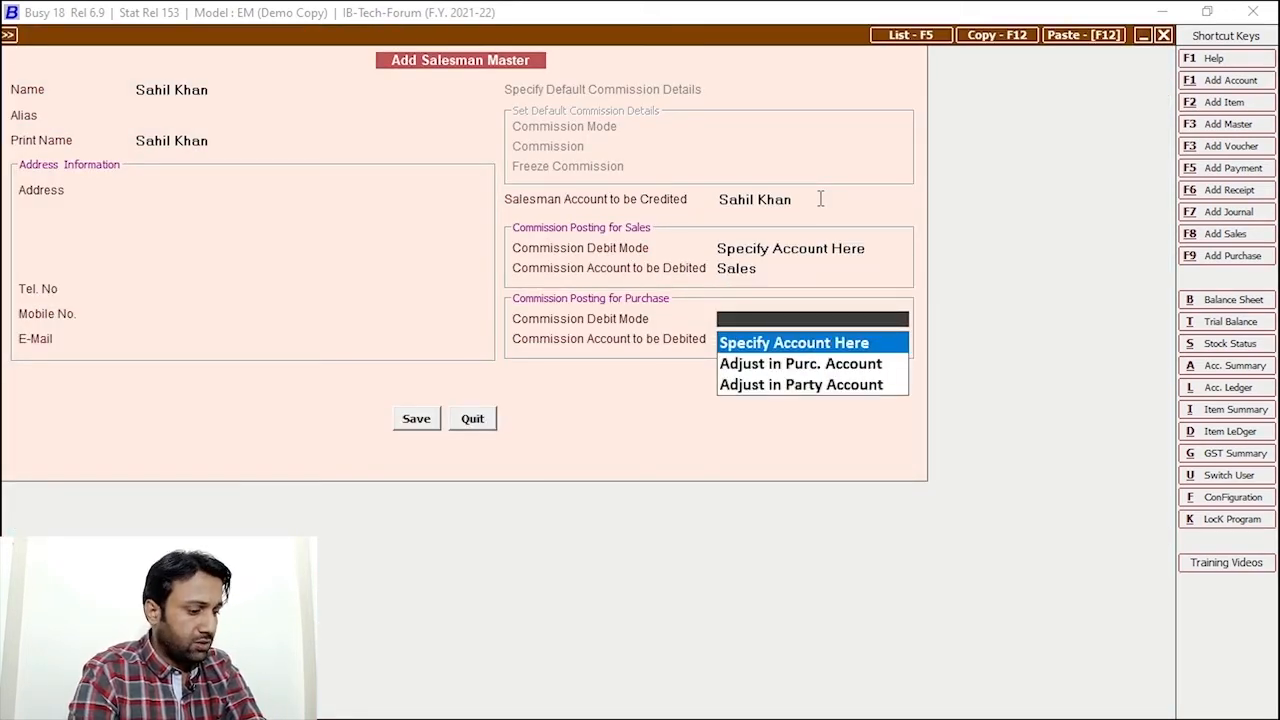
key("Return")
type("pu")
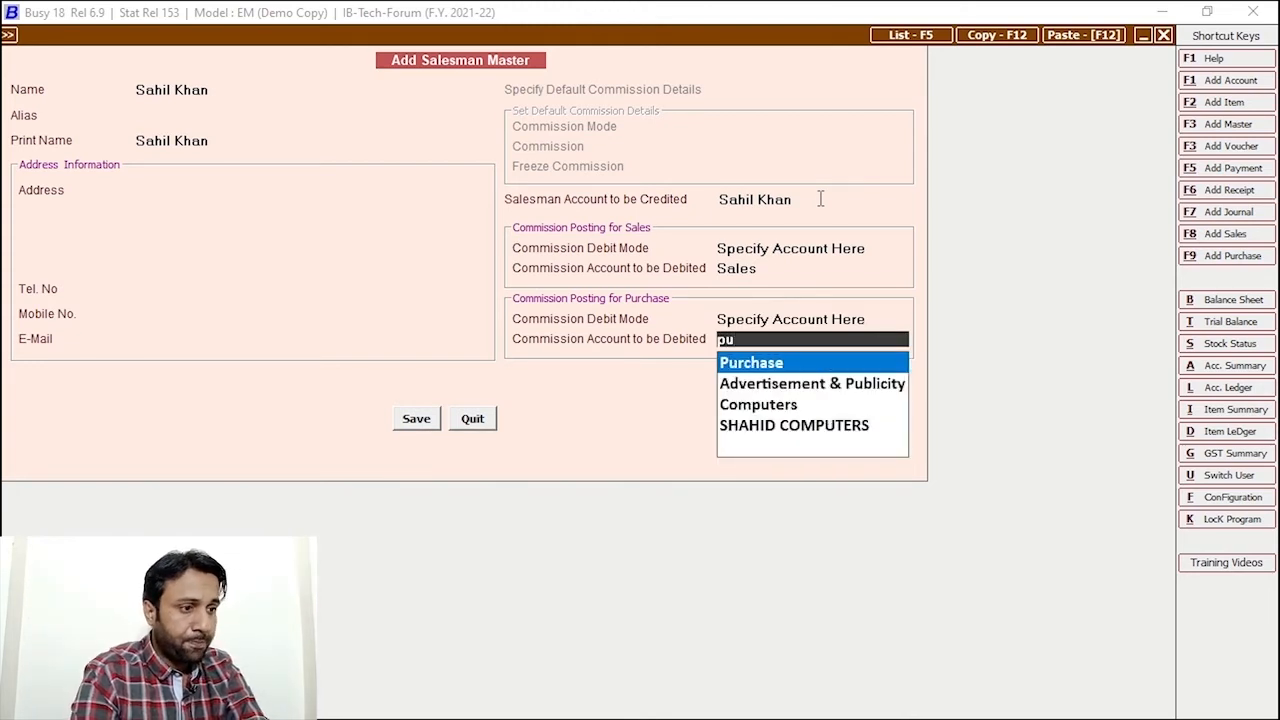
key("Return")
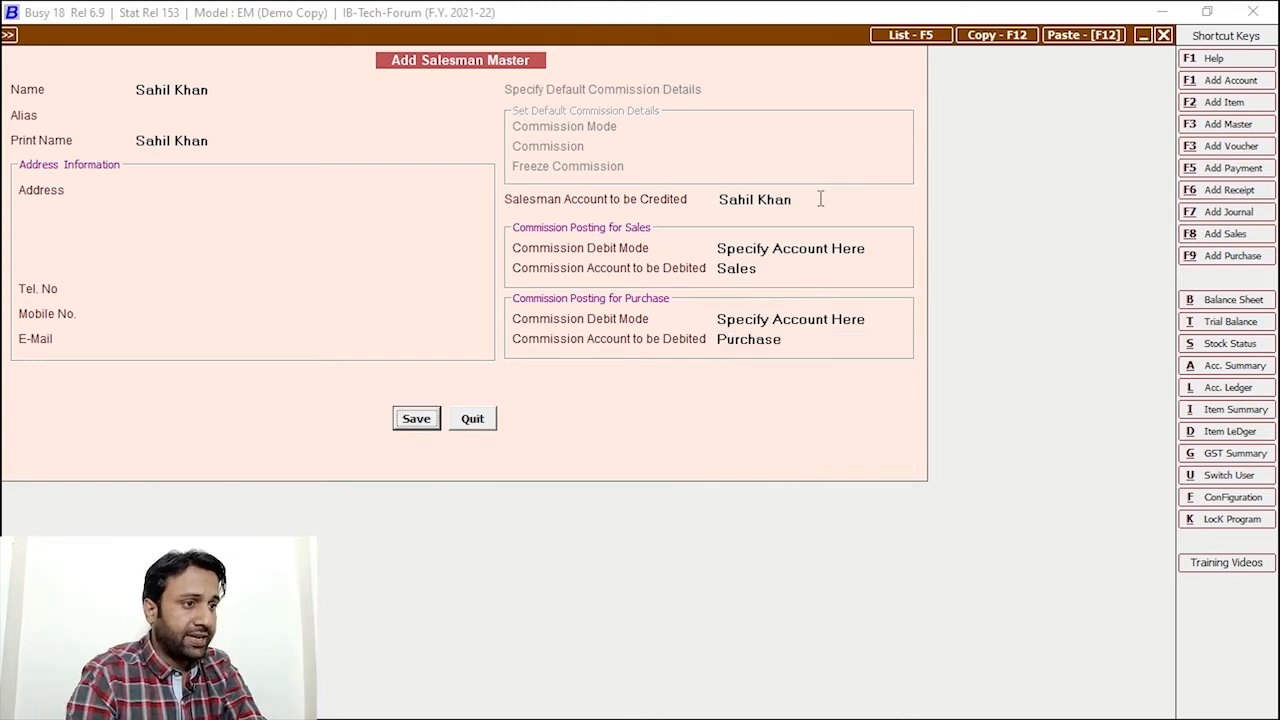
left_click(780, 270)
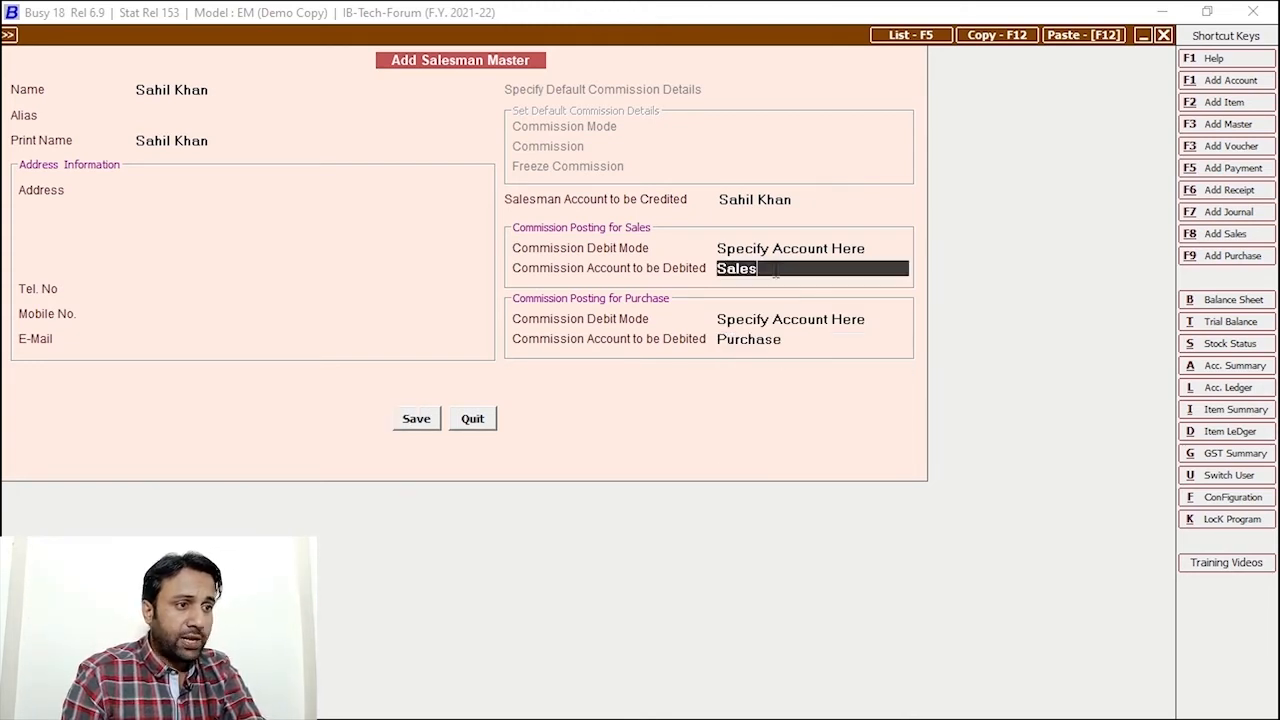
left_click(792, 340)
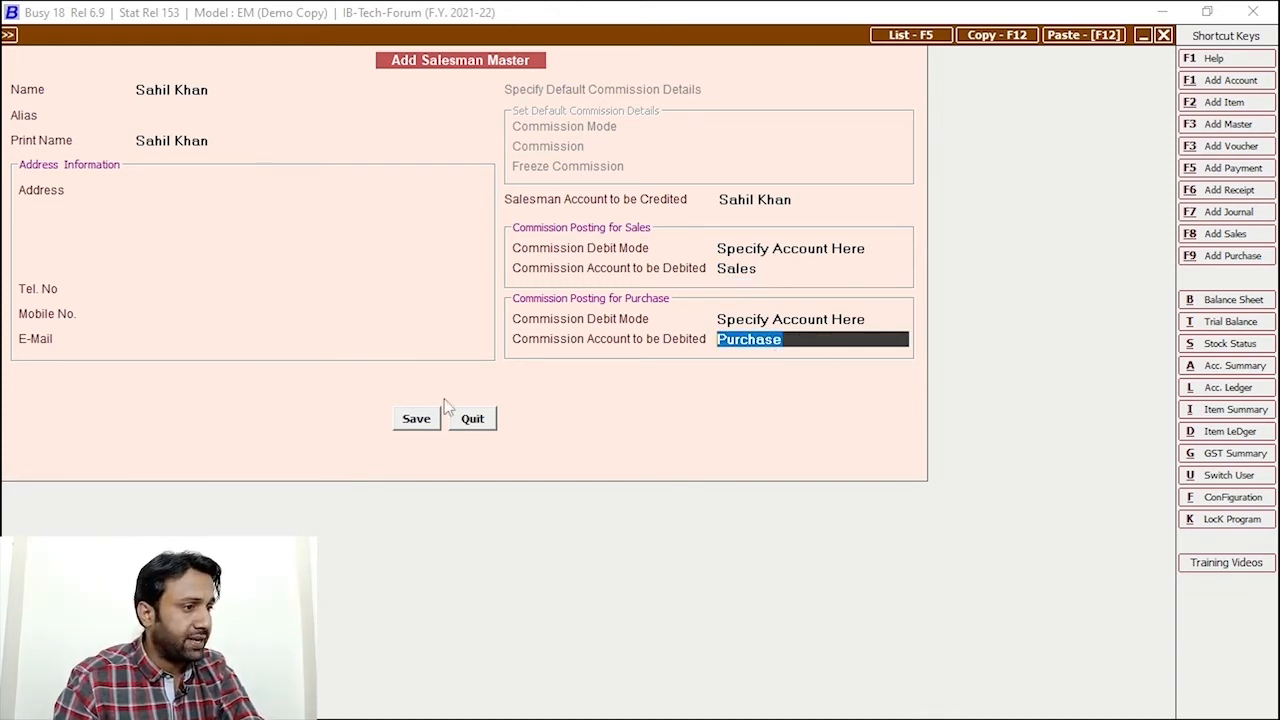
left_click(417, 423)
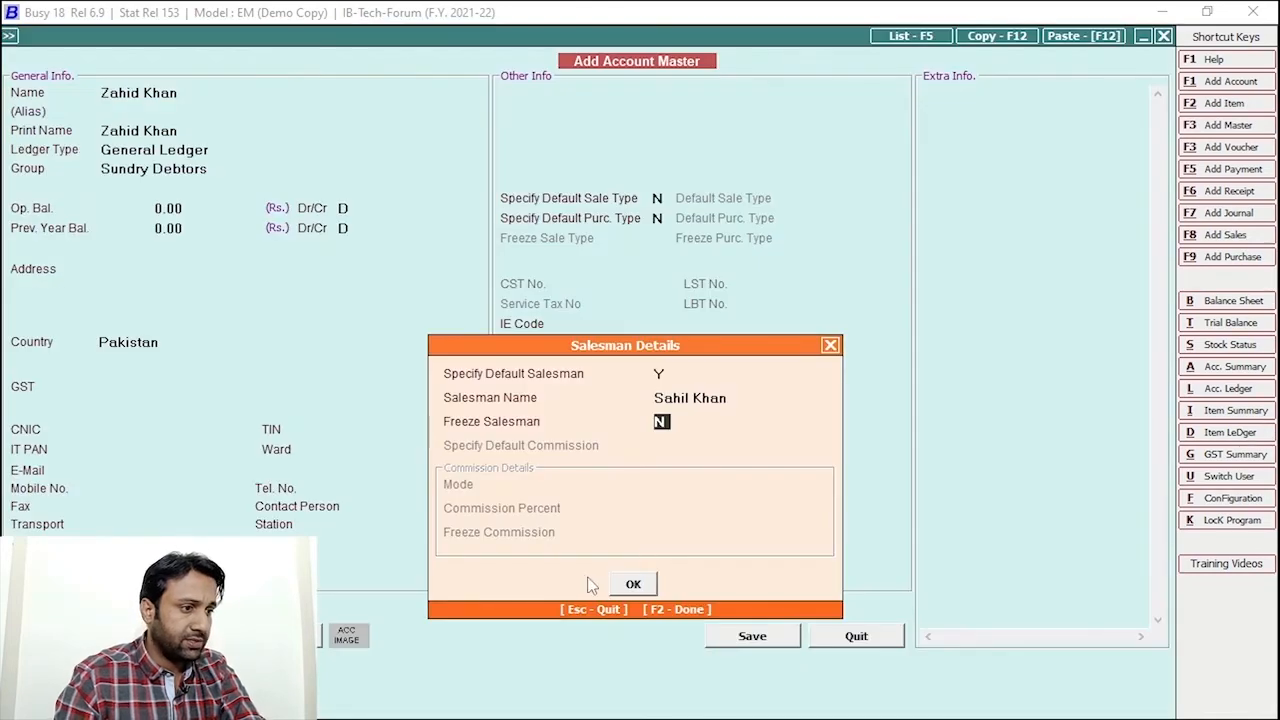
Confirm the customer's Salesman Details and save, then start Transactions > Sales > Add
left_click(630, 583)
left_click(686, 548)
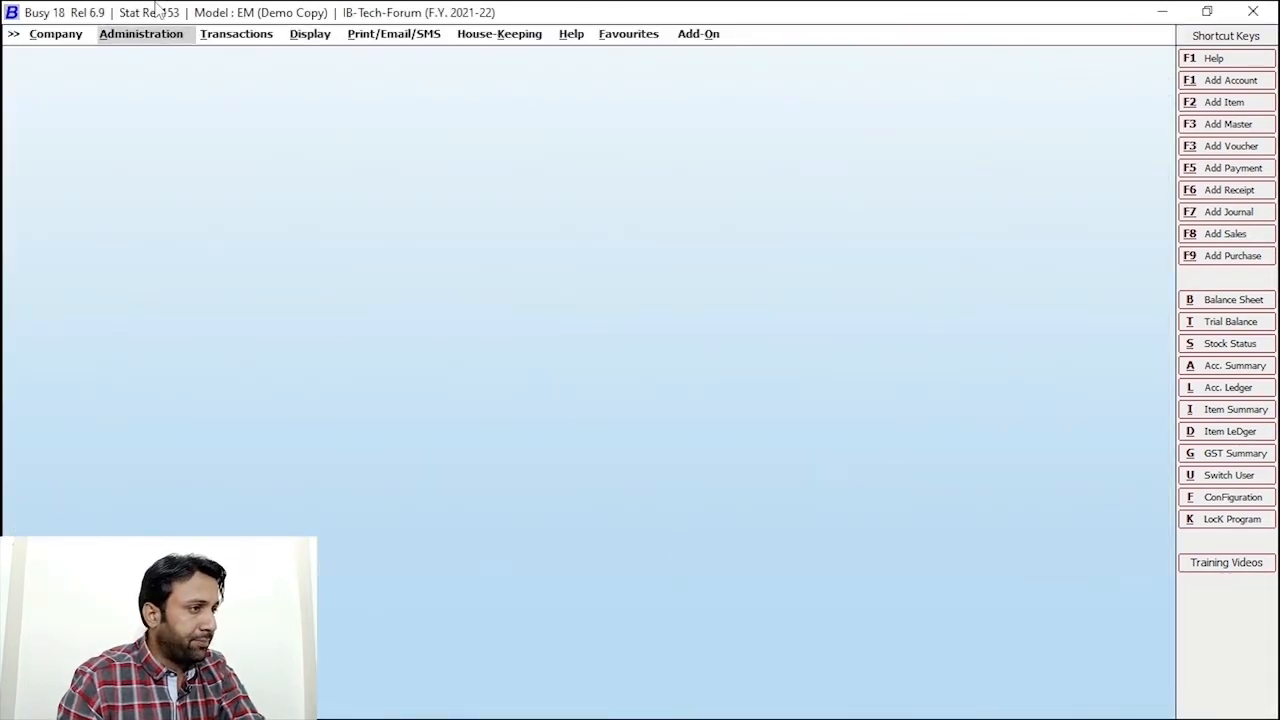
left_click(231, 38)
left_click(240, 138)
left_click(269, 151)
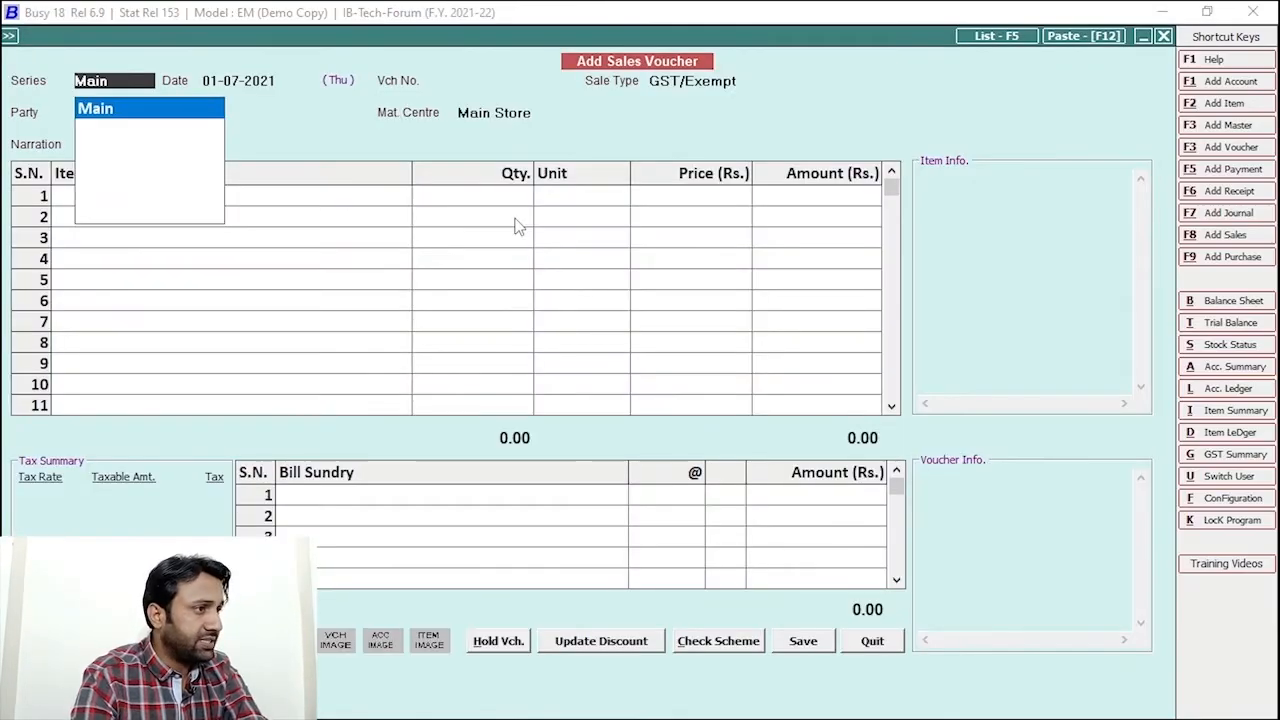
Accept the Main series and date, and choose the customer as the party
key("Return")
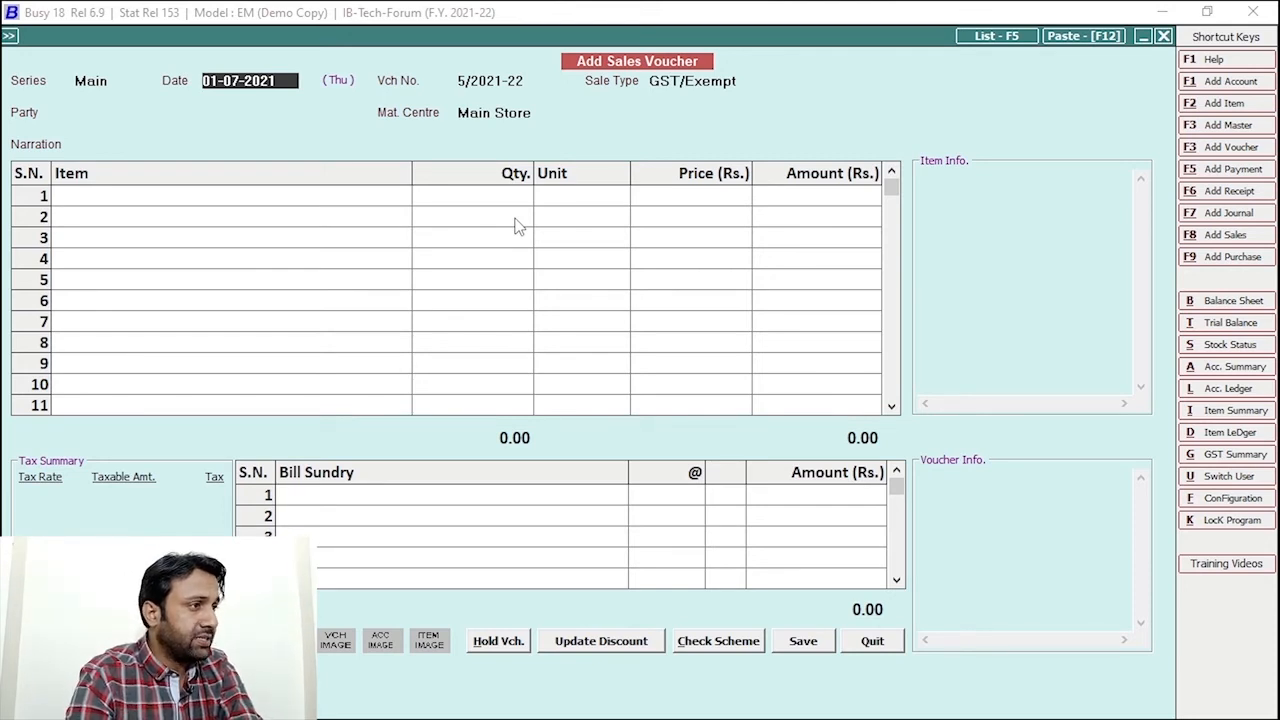
key("Return")
key("Return")
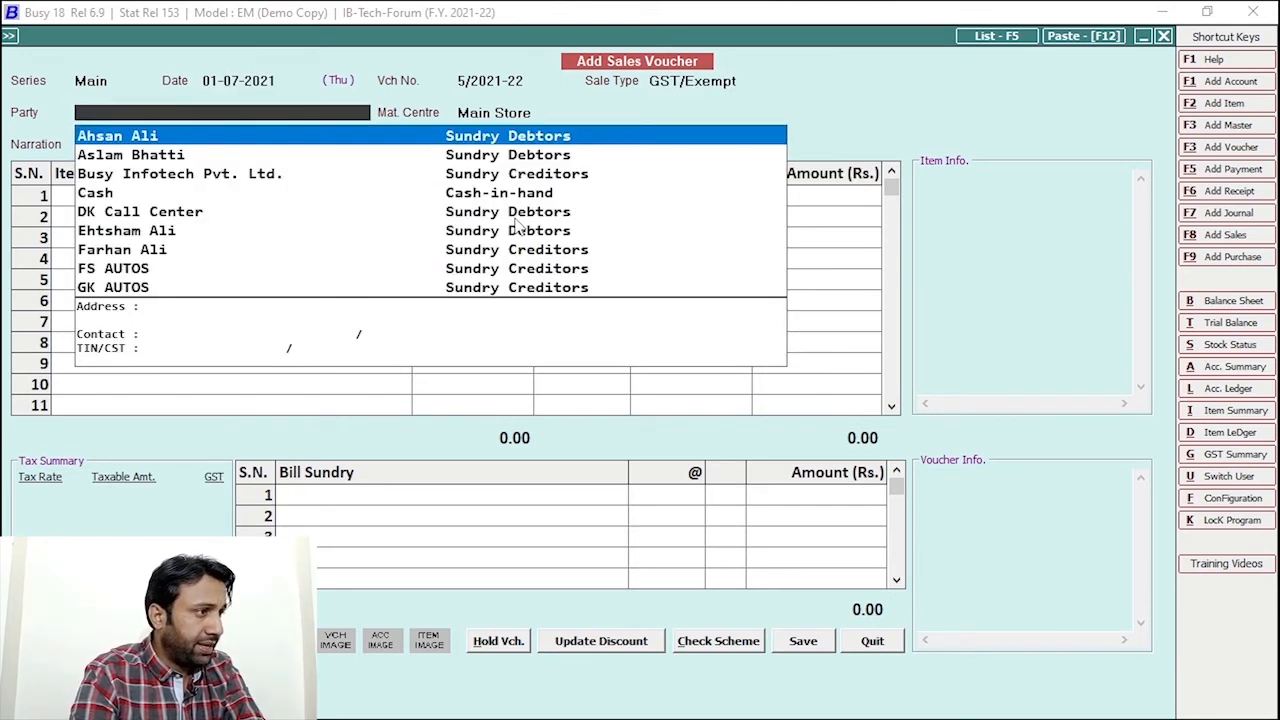
type("zahid")
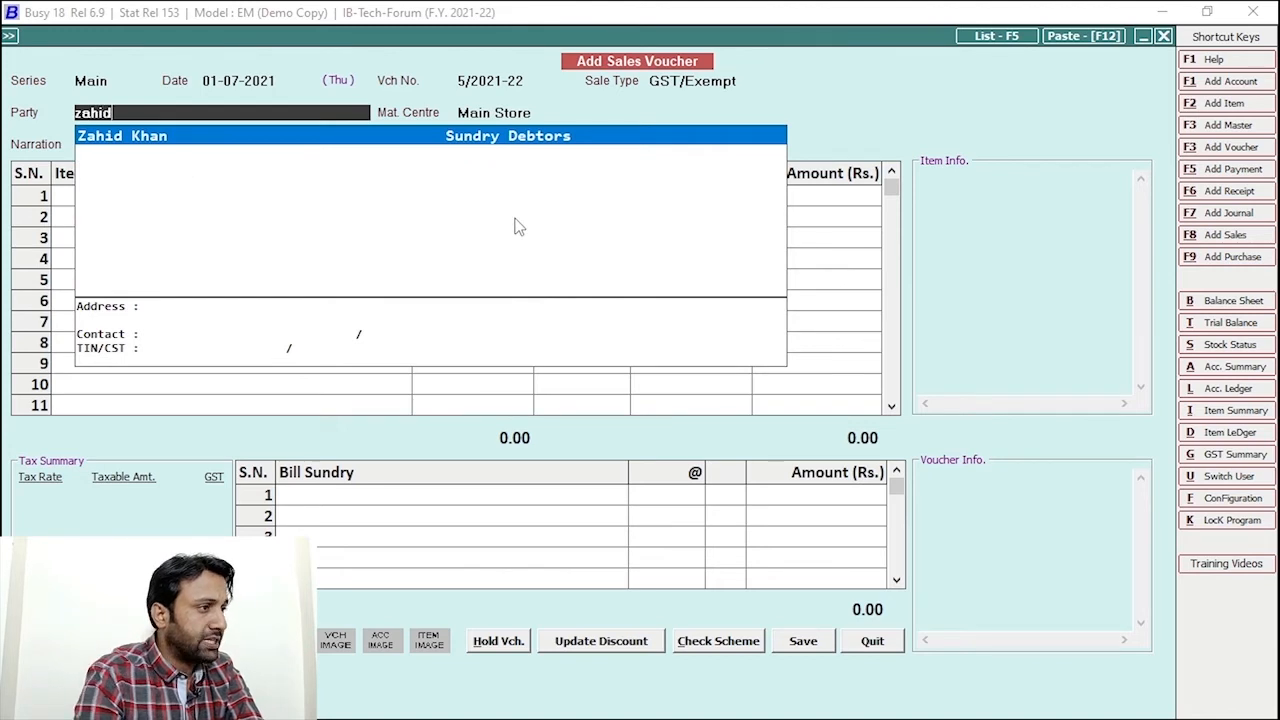
key("Return")
Add 5 LAPTOP at 10,000 each, continuing despite the negative stock warning
key("Return")
type("lap")
key("Return")
type("1")
key("Return")
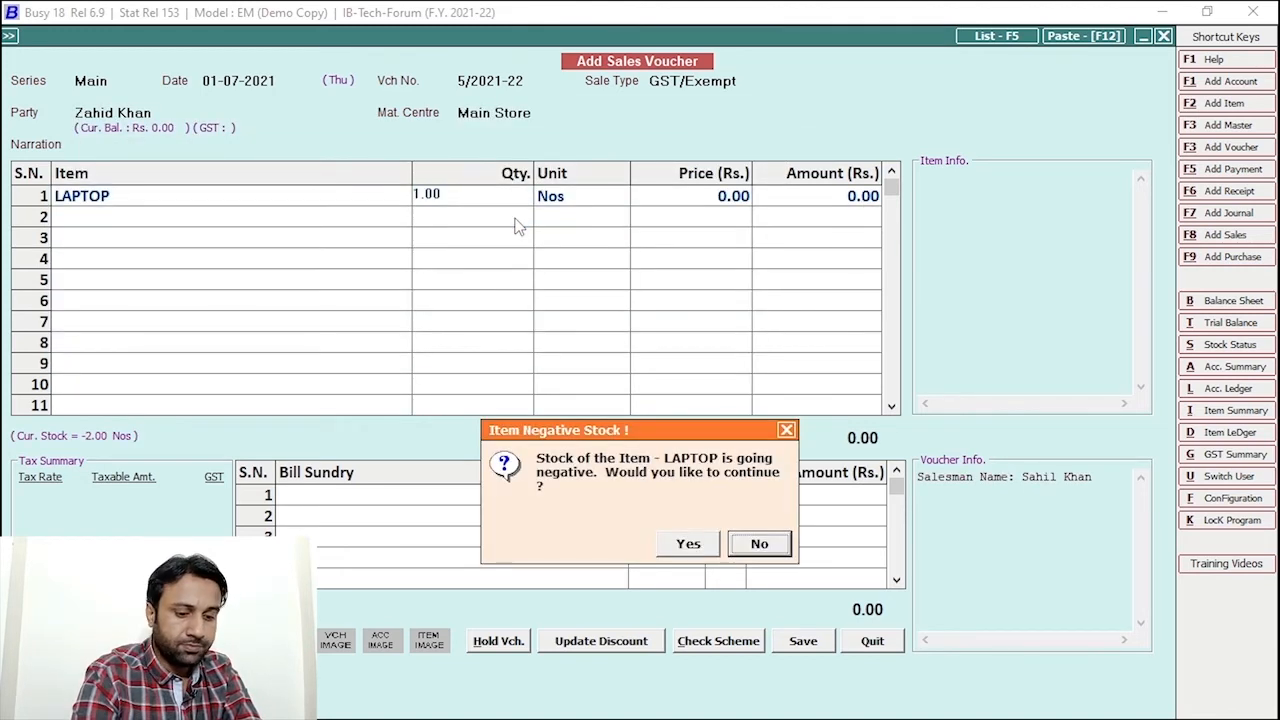
key("Return")
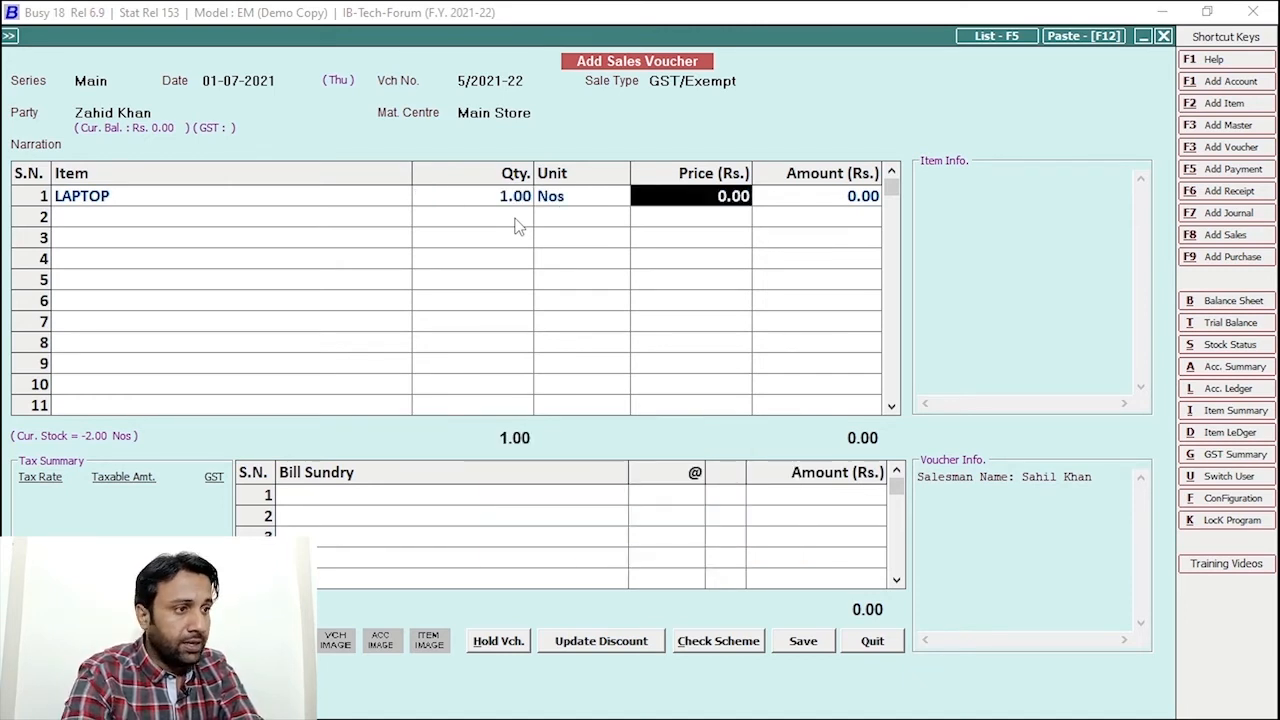
key("shift+Tab")
key("shift+Tab")
type("5")
key("Return")
key("Left")
key("Return")
type("10,000")
key("Return")
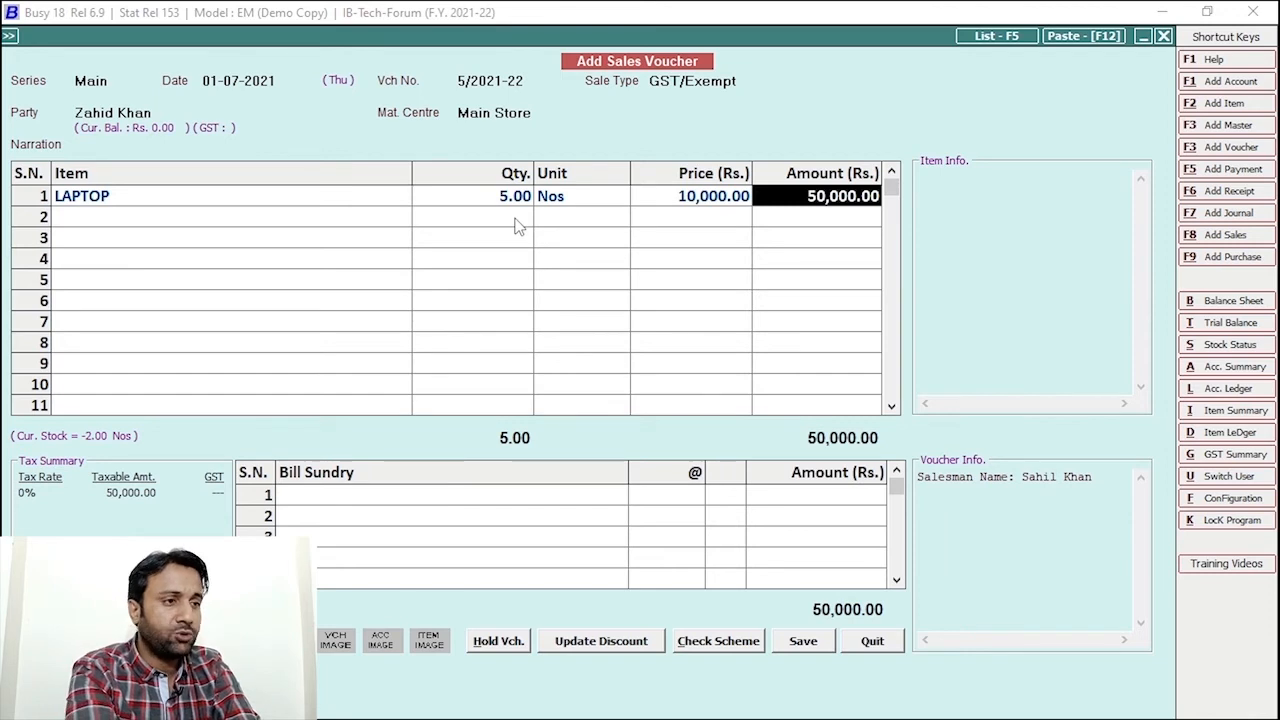
Confirm the 5% salesman commission of 2,500 and save the voucher without printing
key("F2")
key("F2")
key("F2")
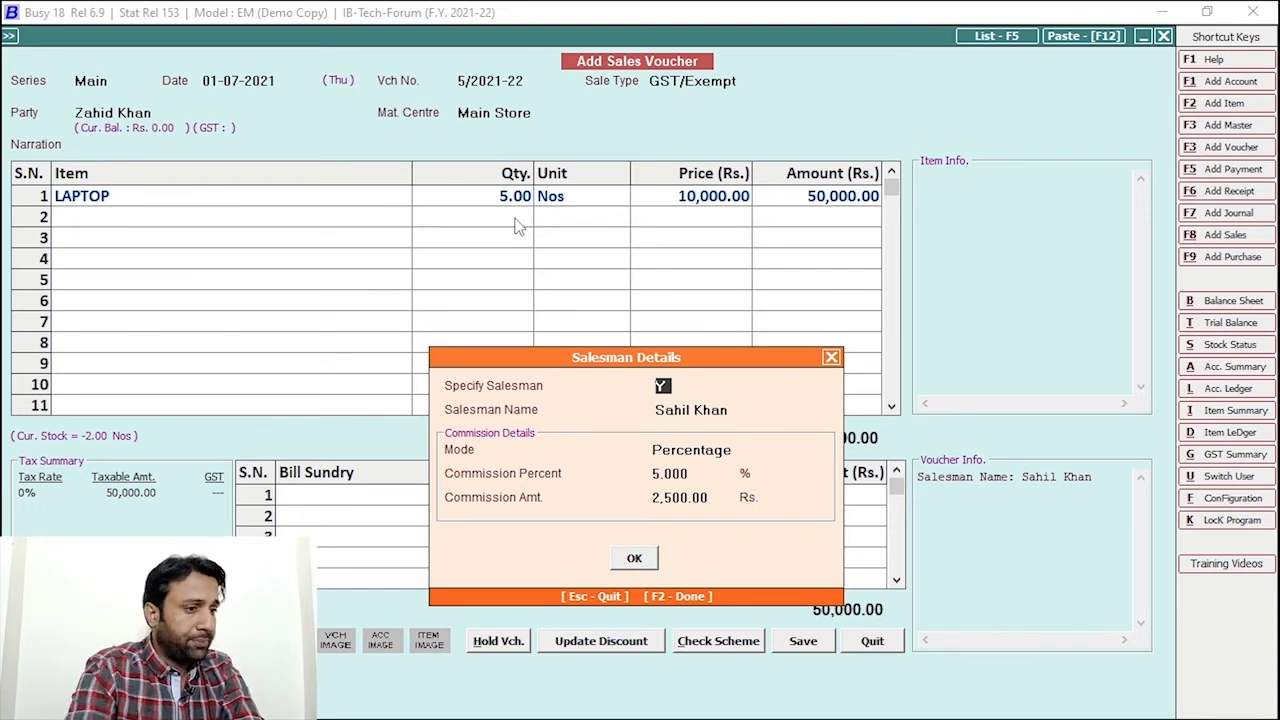
left_click(686, 505)
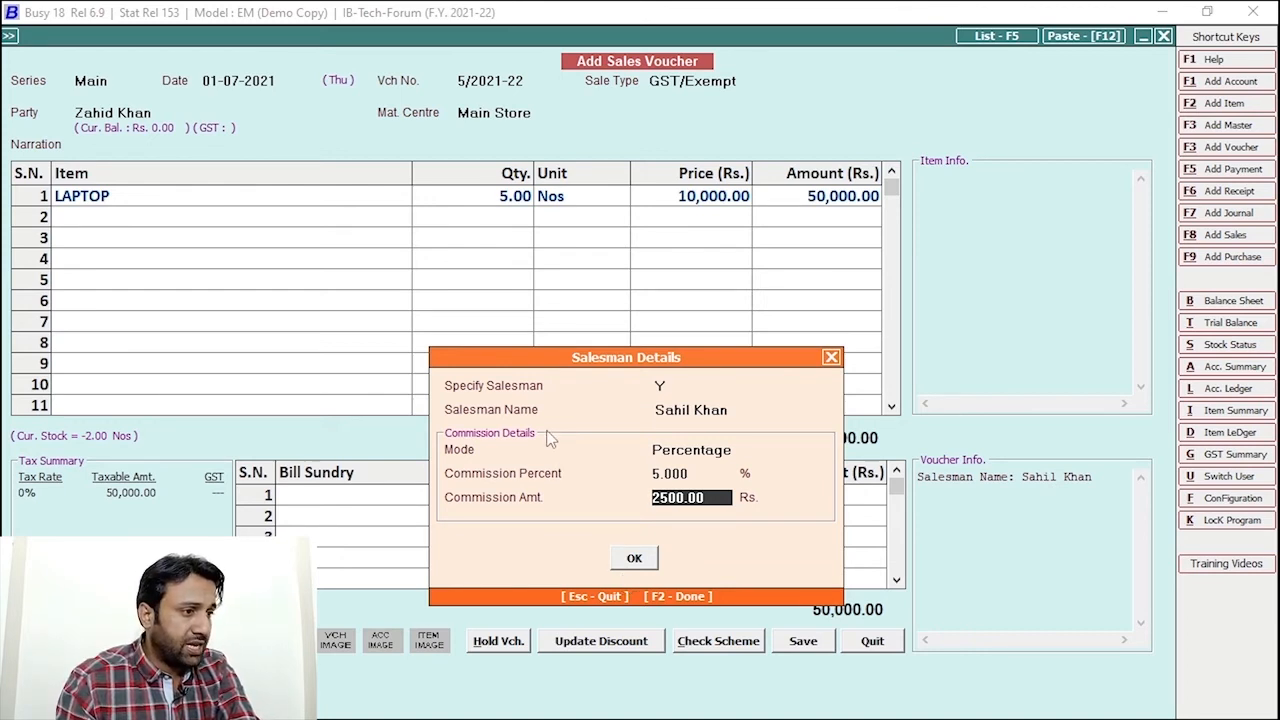
left_click(746, 407)
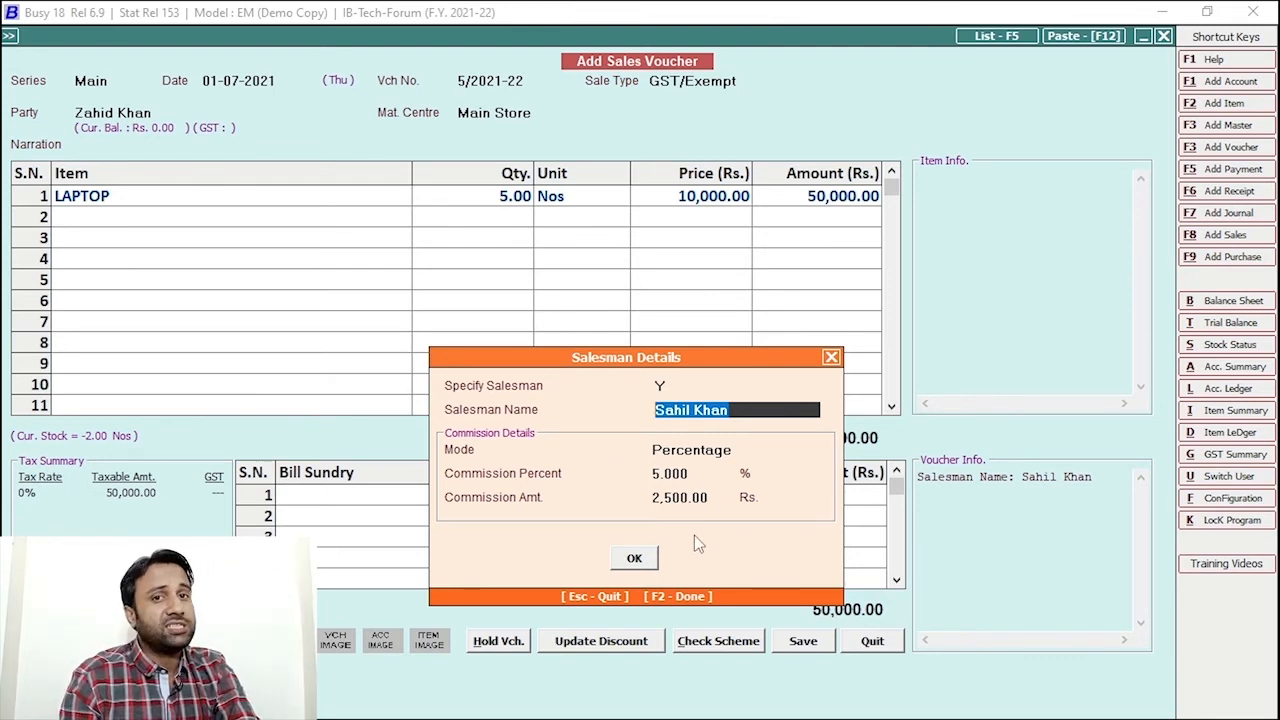
left_click(648, 565)
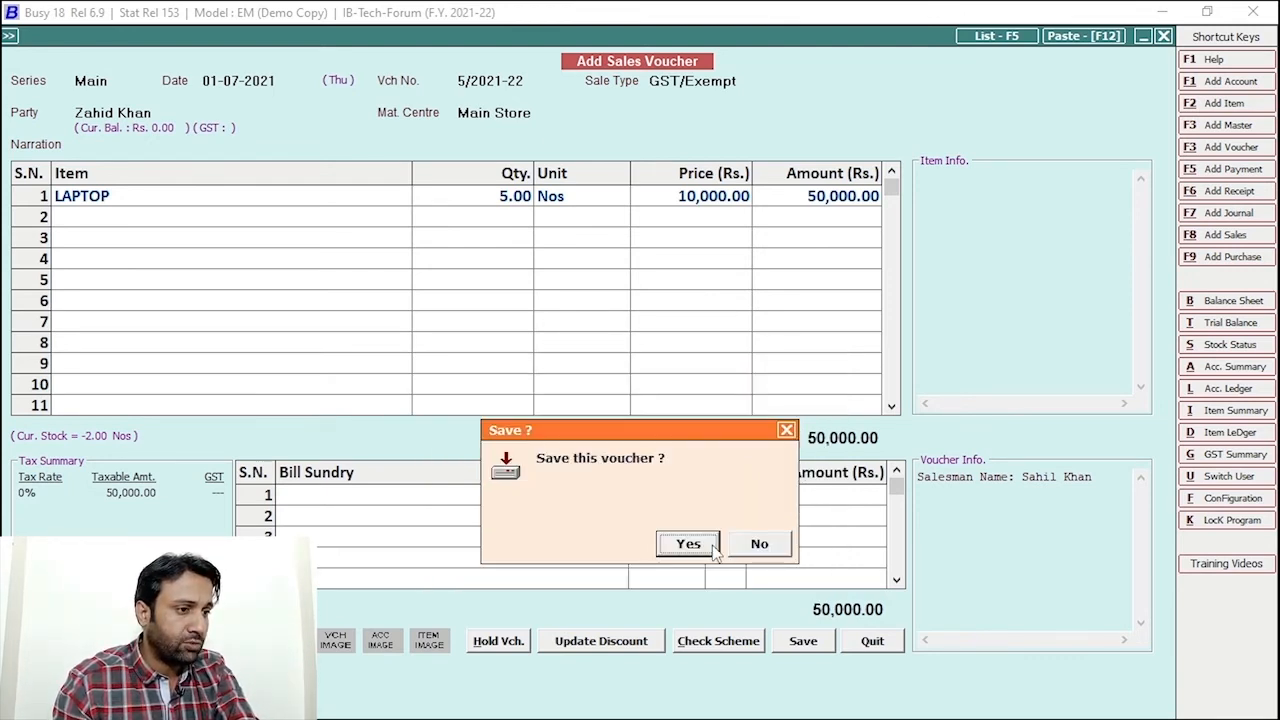
left_click(688, 543)
left_click(755, 544)
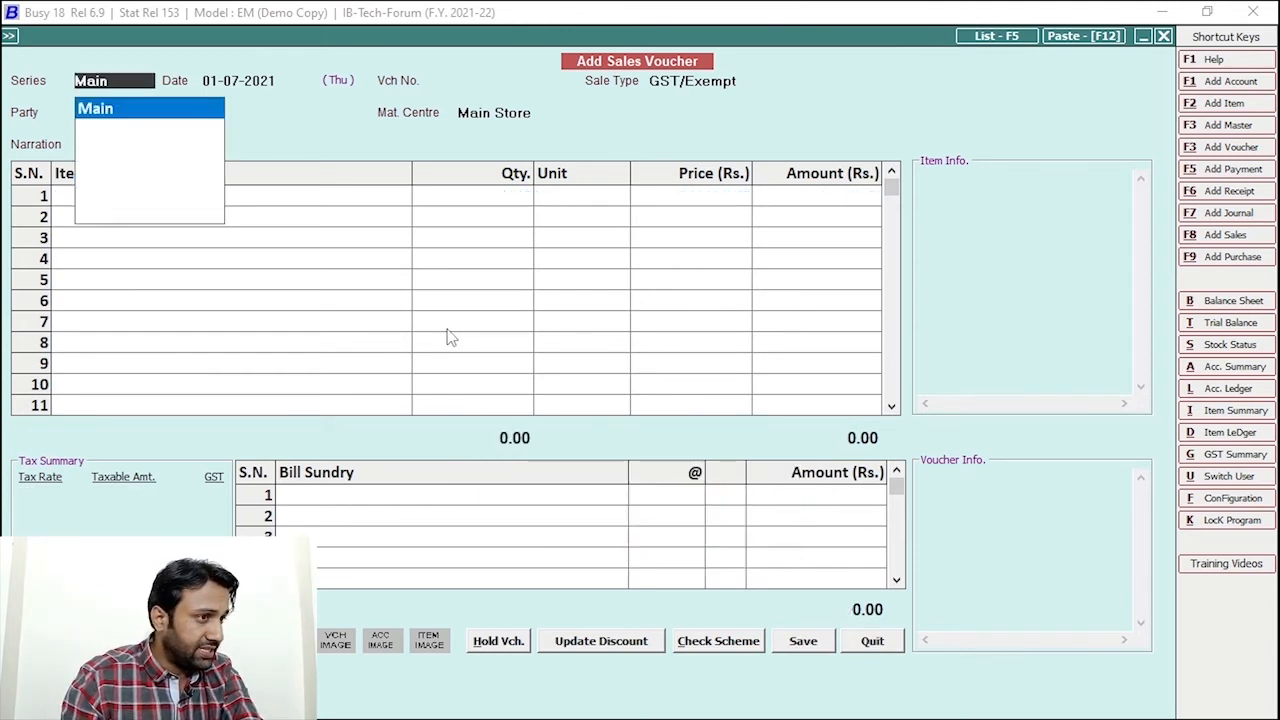
Keep the Main series, date 01-07-2021 and GST/Exempt sale type, and choose the customer
key("Return")
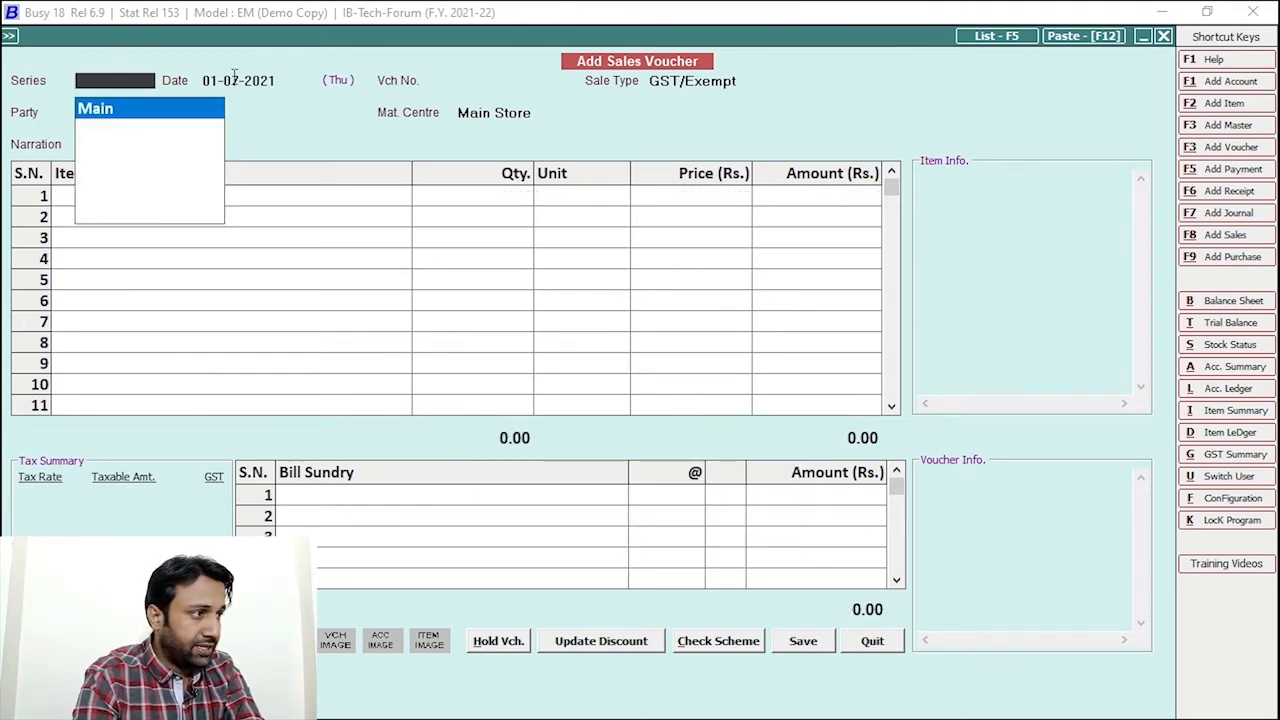
key("Return")
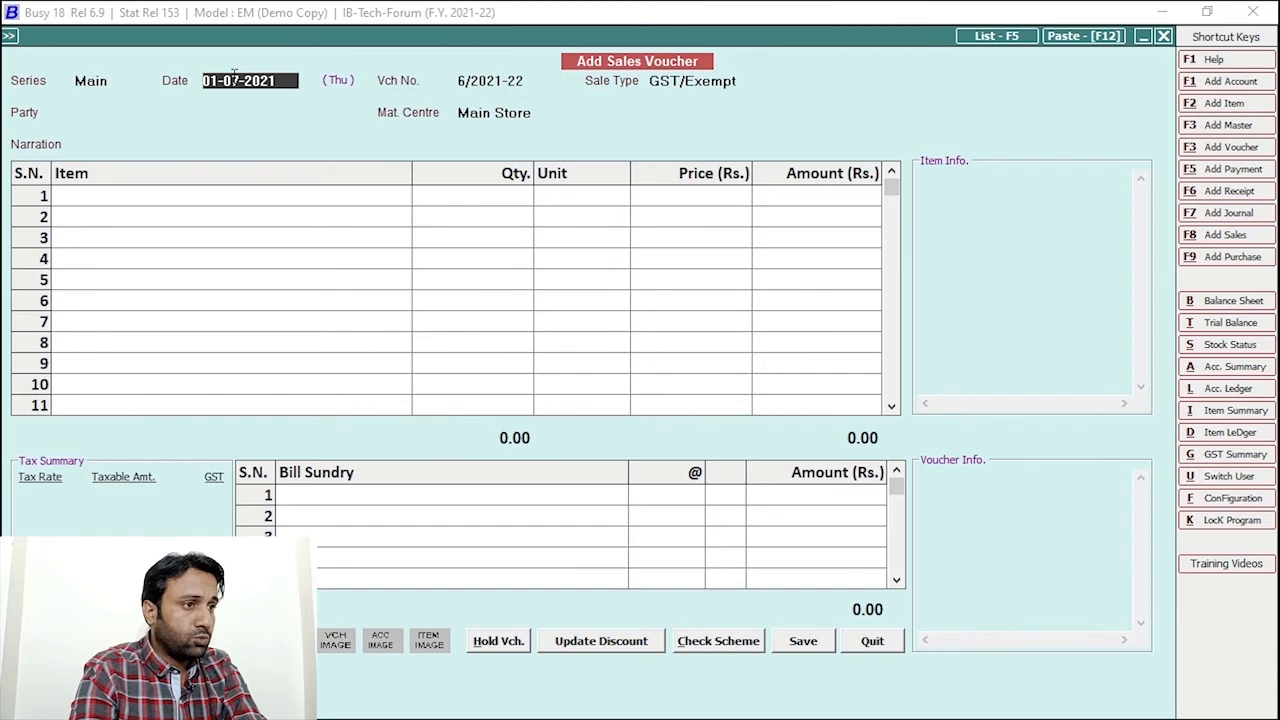
key("Return")
key("Return")
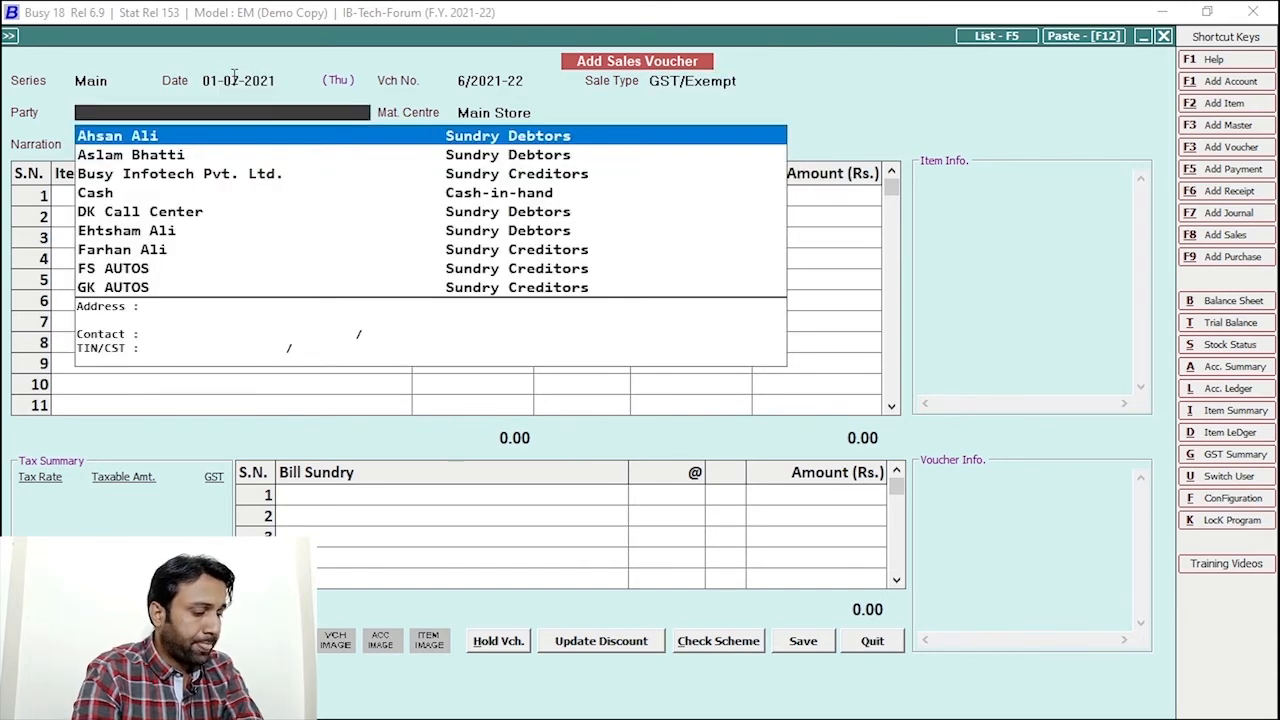
type("zahi")
key("Return")
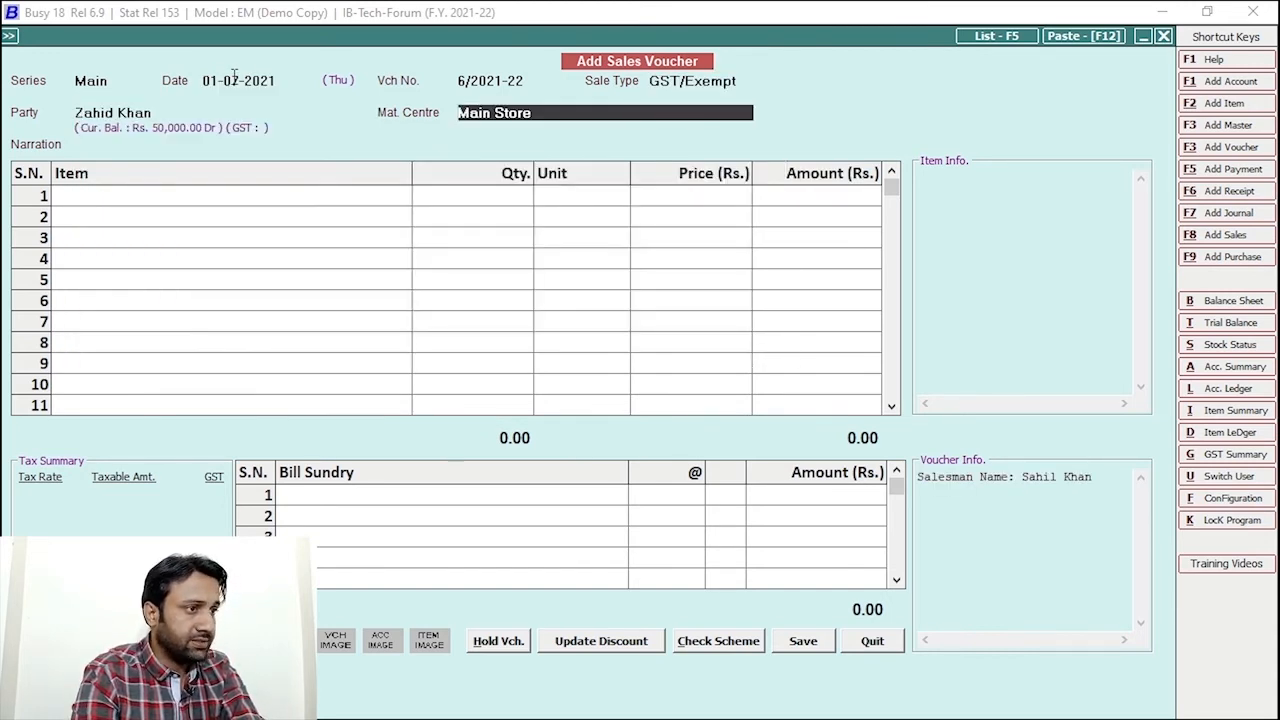
Add one Suzuki-70cc Bike 2015 at a price of 80,000
type("bike")
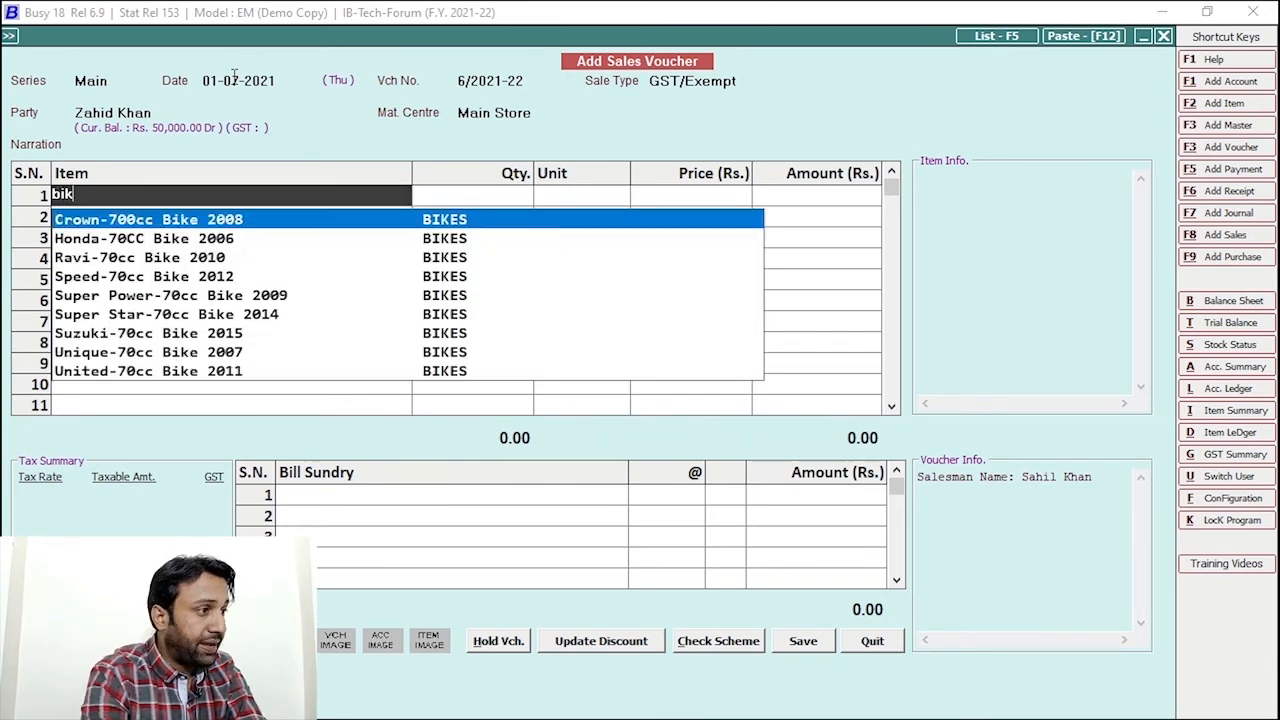
key("Down")
key("Down")
key("Down")
key("Down")
key("Down")
key("Down")
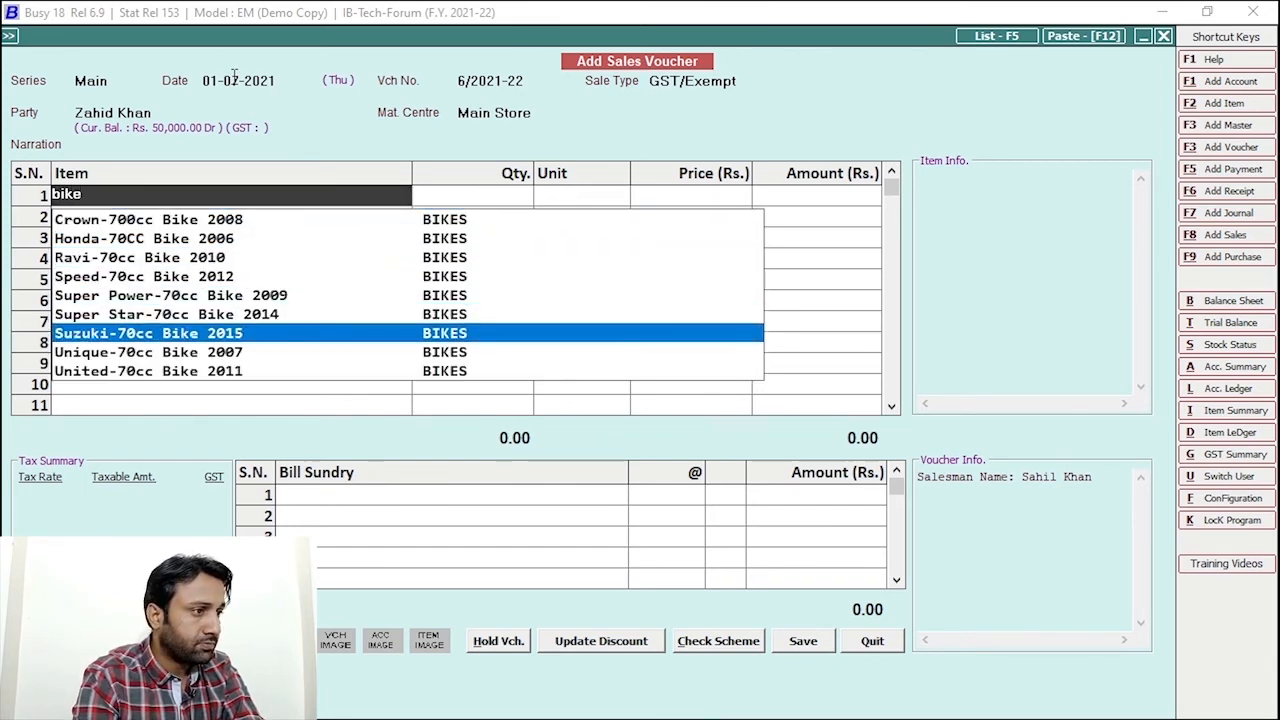
key("Return")
type("1")
key("Return")
key("Return")
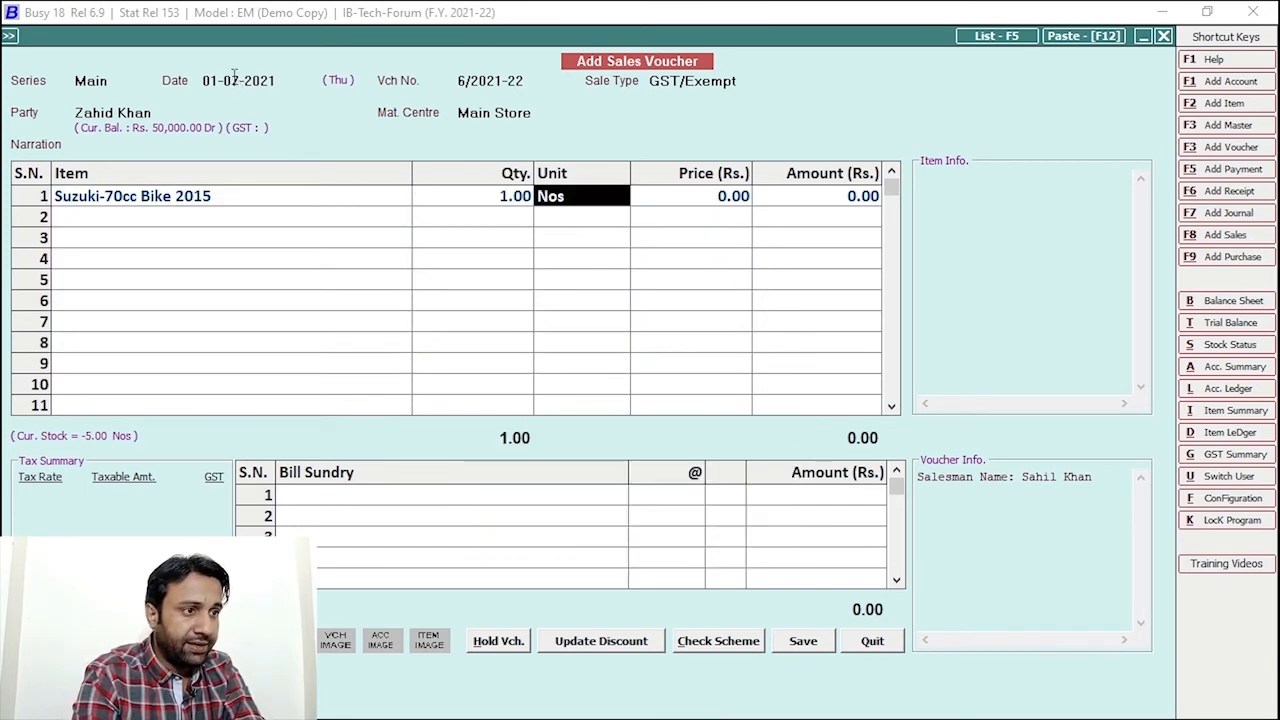
key("Return")
type("80000")
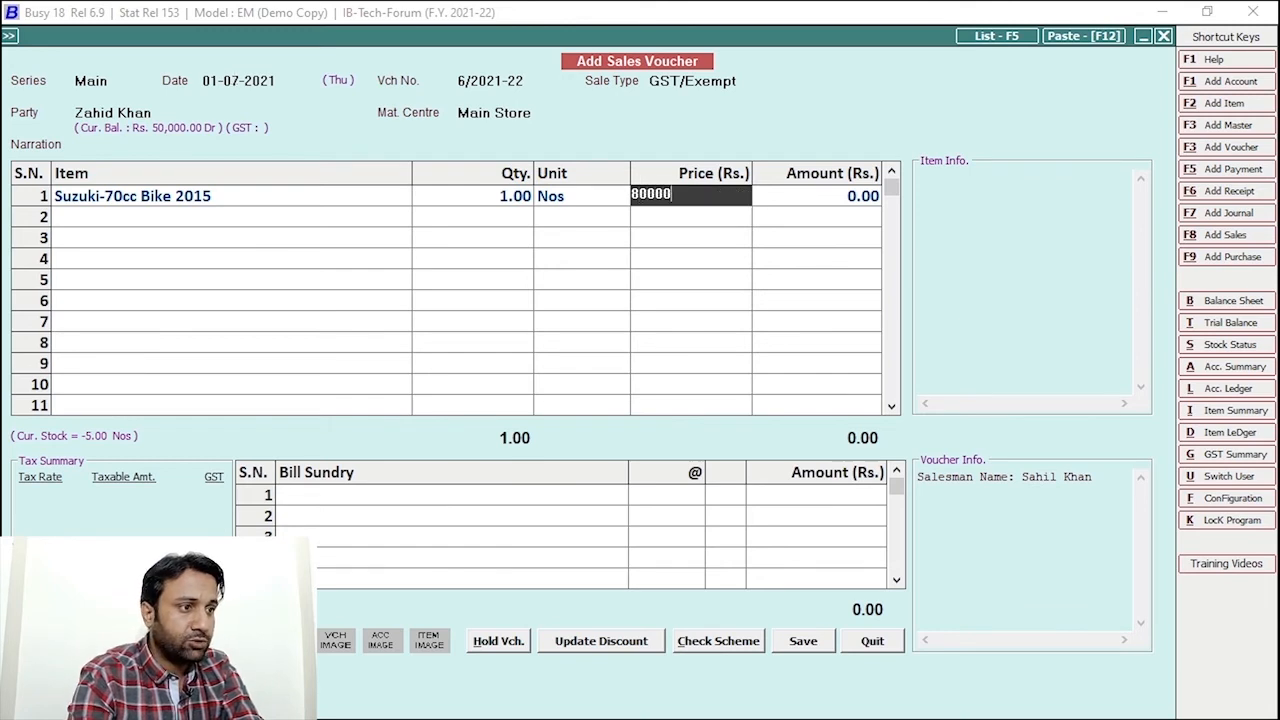
key("Return")
Confirm the salesman's 4,000 commission and save the voucher without printing
key("Return")
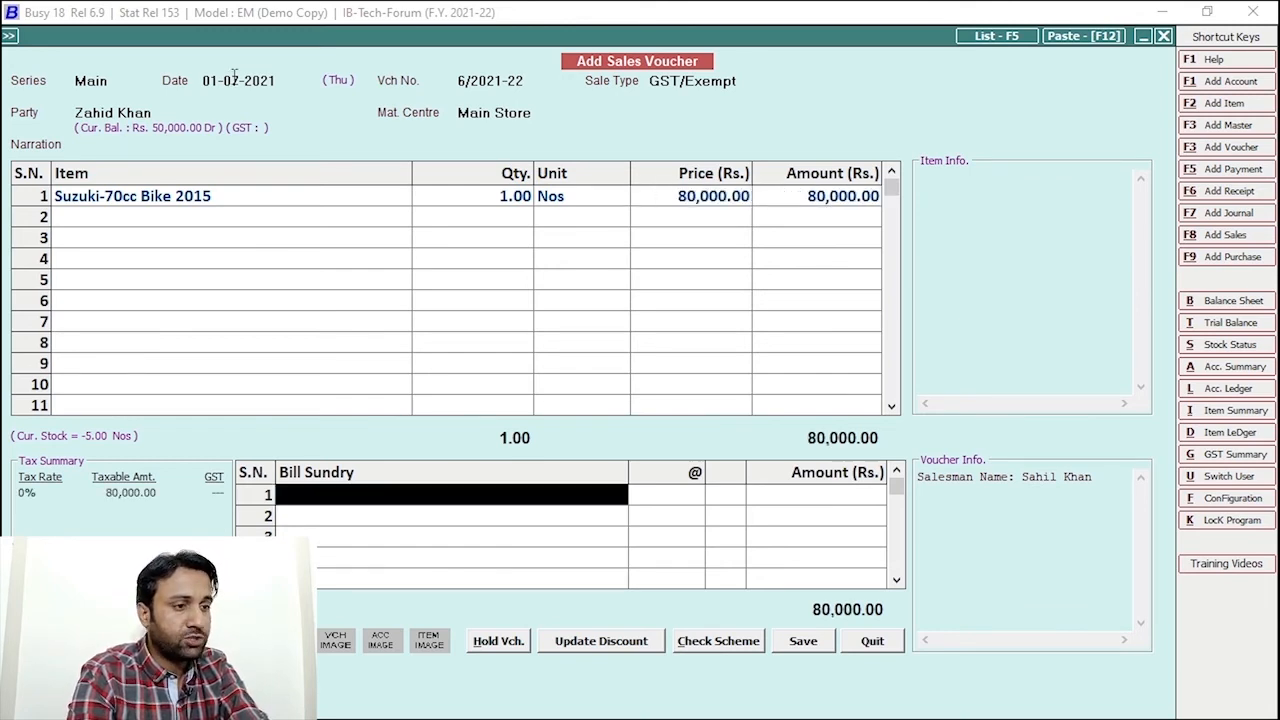
key("Return")
key("Return")
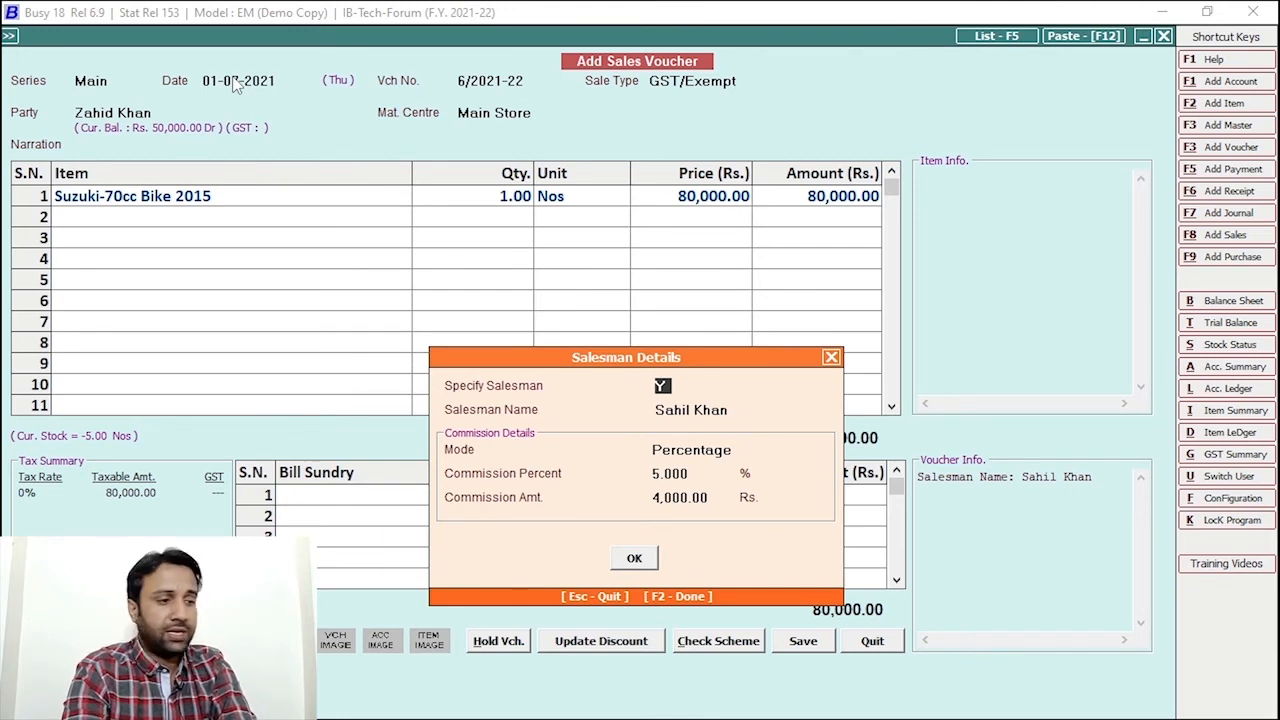
left_click(636, 558)
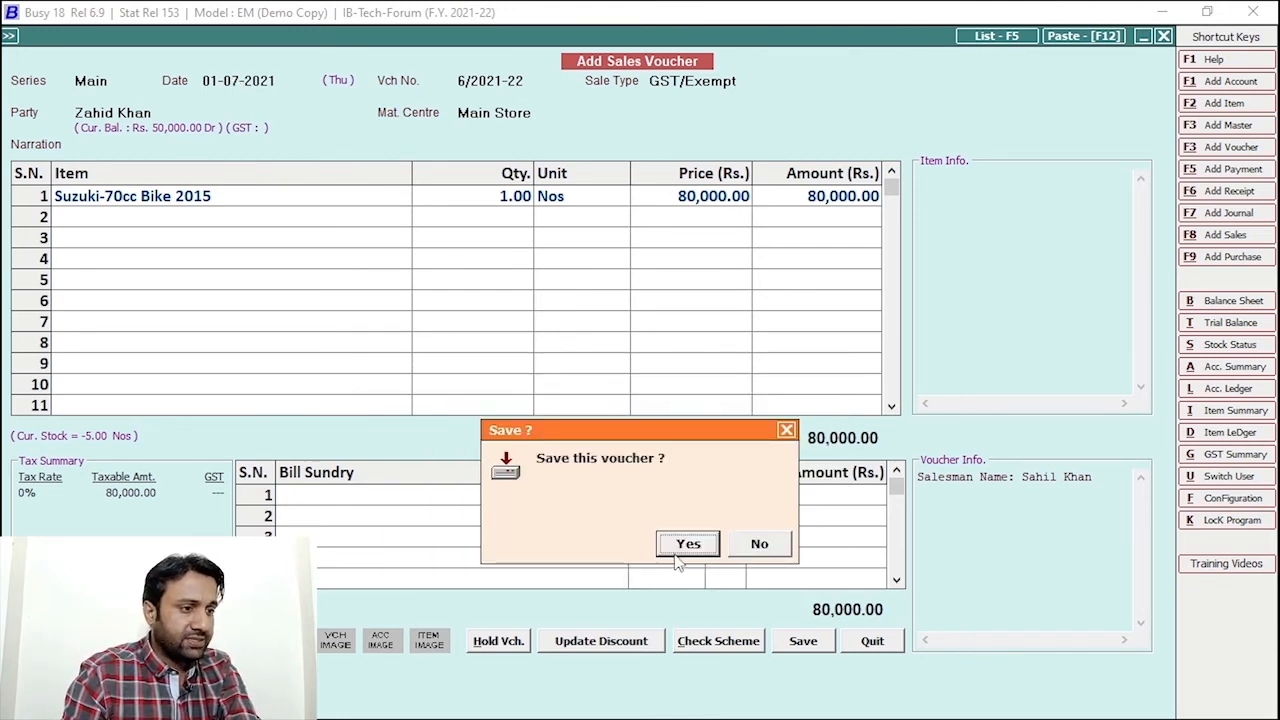
left_click(689, 545)
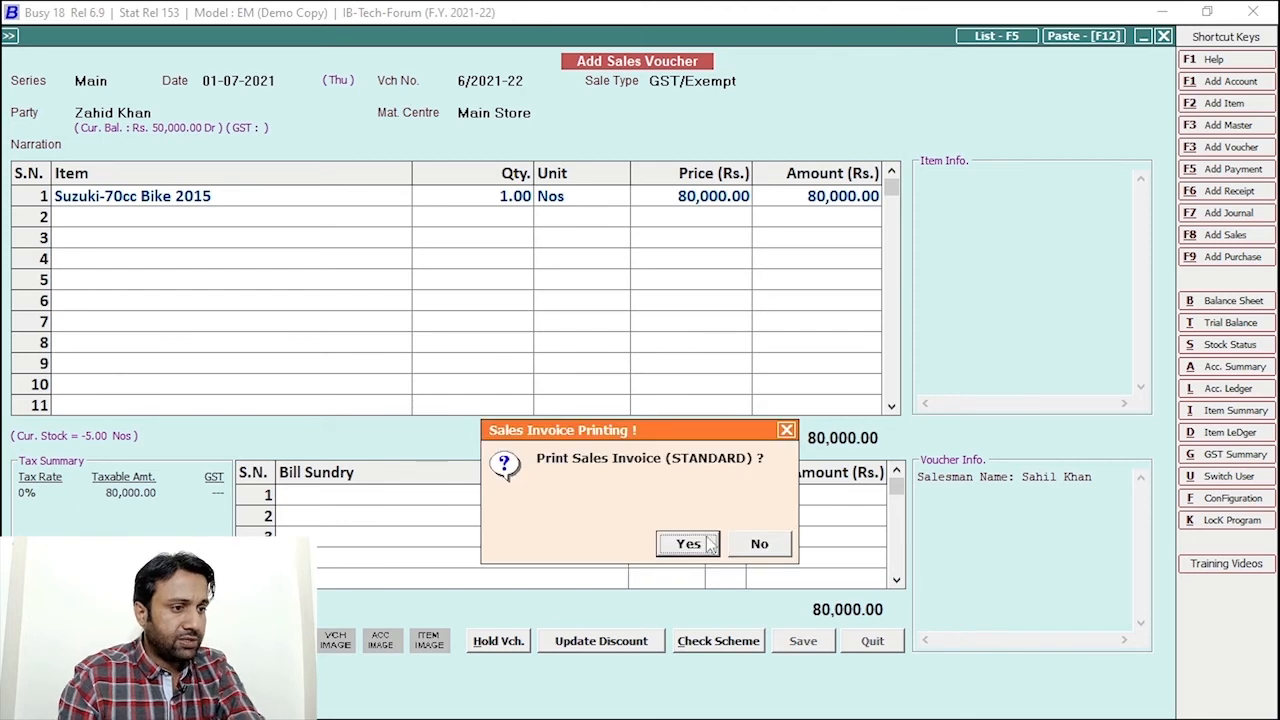
left_click(776, 537)
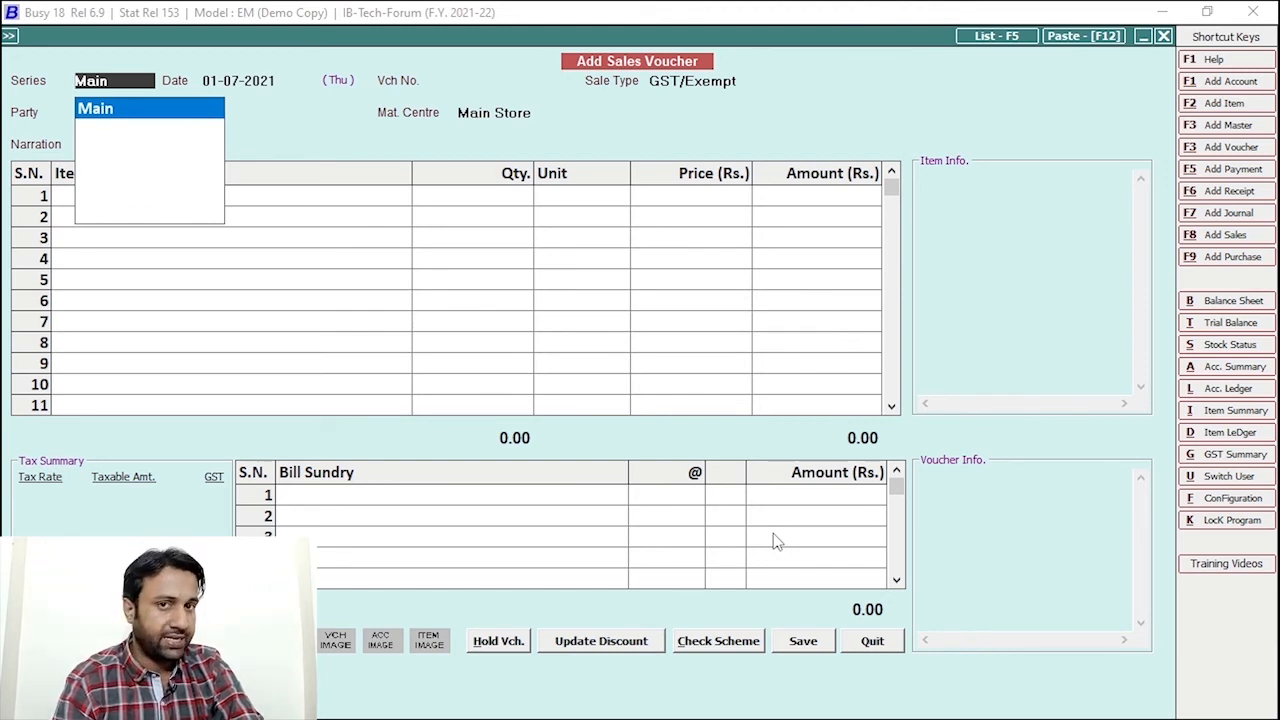
Review the salesman's account ledger: commission credits of 2,500 and 4,000, closing at 6,500.00 Cr
key("Escape")
key("Escape")
key("Escape")
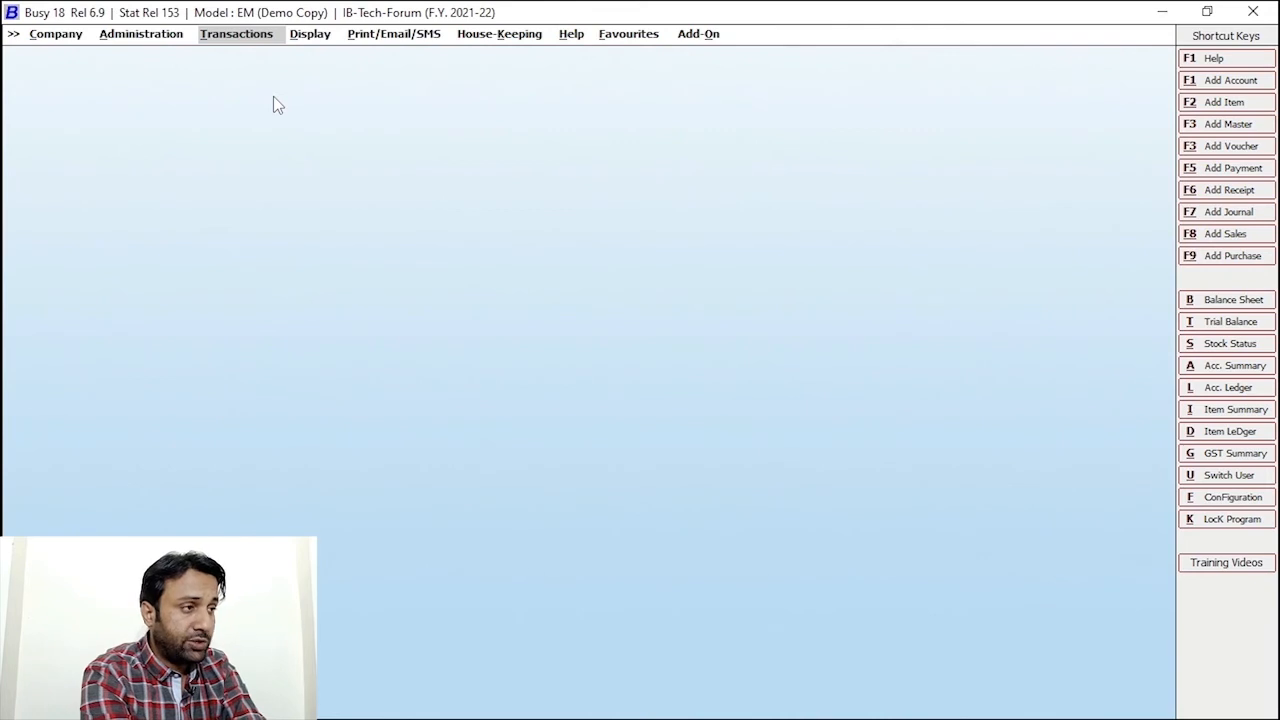
key("l")
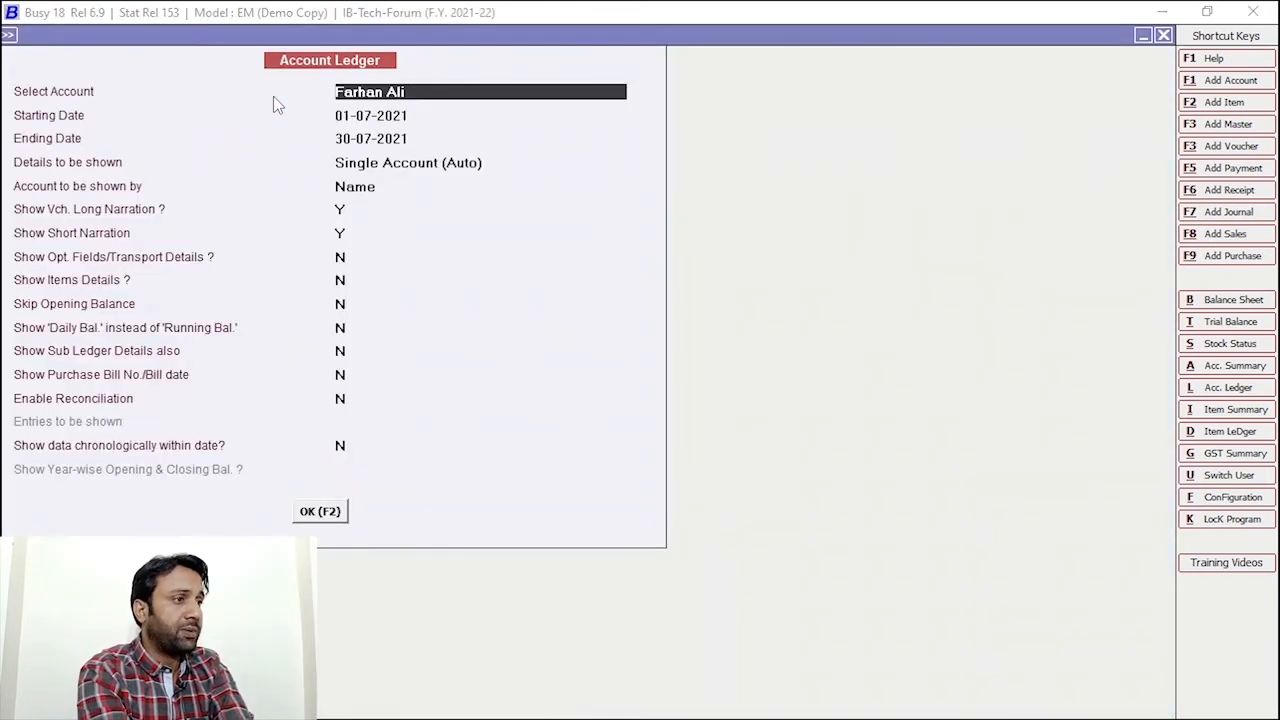
type("Z")
key("BackSpace")
type("sahil")
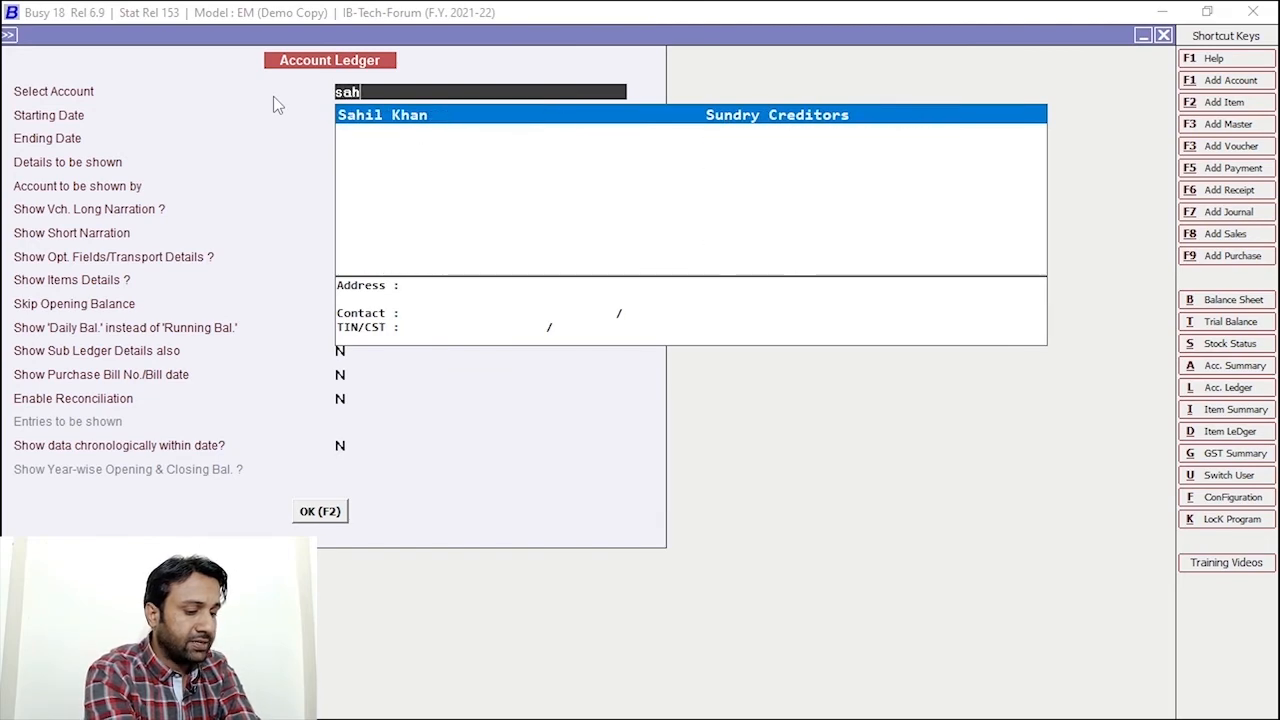
key("Return")
key("Return")
key("Return")
key("Return")
key("Return")
key("Return")
key("Return")
key("Return")
key("Return")
key("Return")
key("Return")
key("Return")
key("Return")
key("Return")
key("Return")
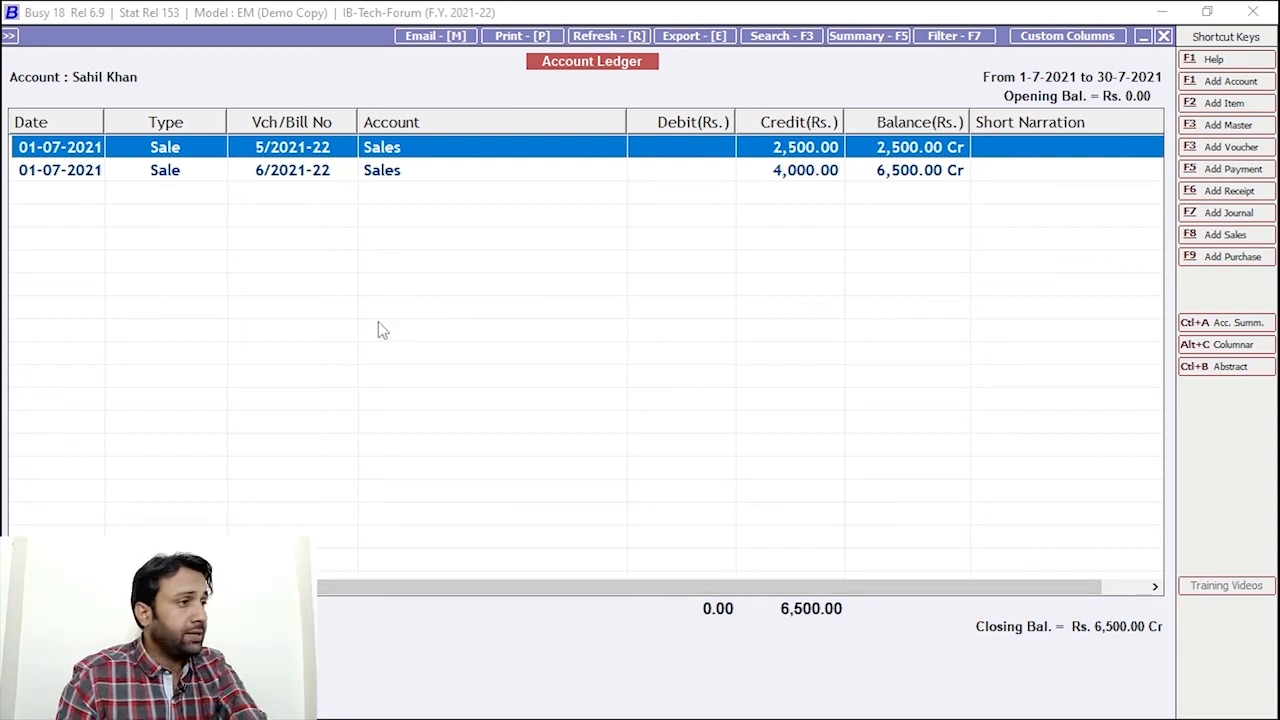
key("Escape")
key("Escape")
key("Escape")
left_click(316, 35)
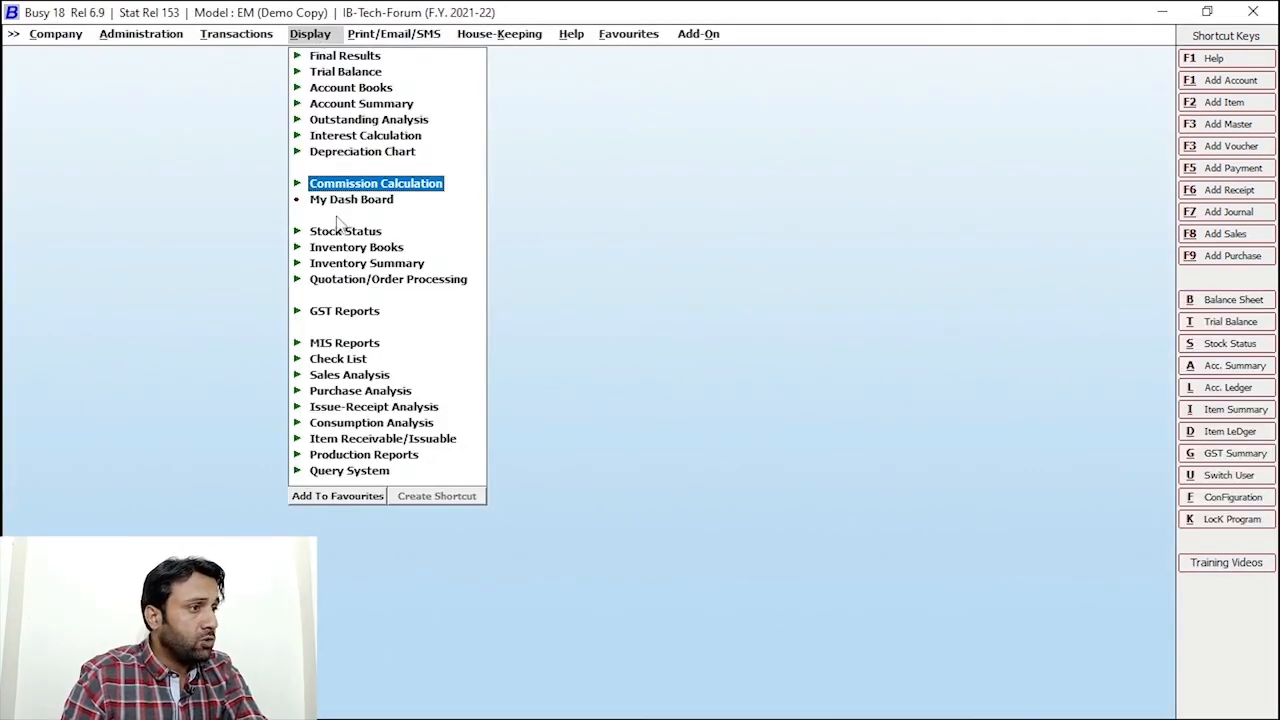
Run the Sale/Purchase Commission Calculation for one salesman, 1-7-2021 to 30-7-2021, showing bills 5/2021-22 and 6/2021-22
left_click(400, 190)
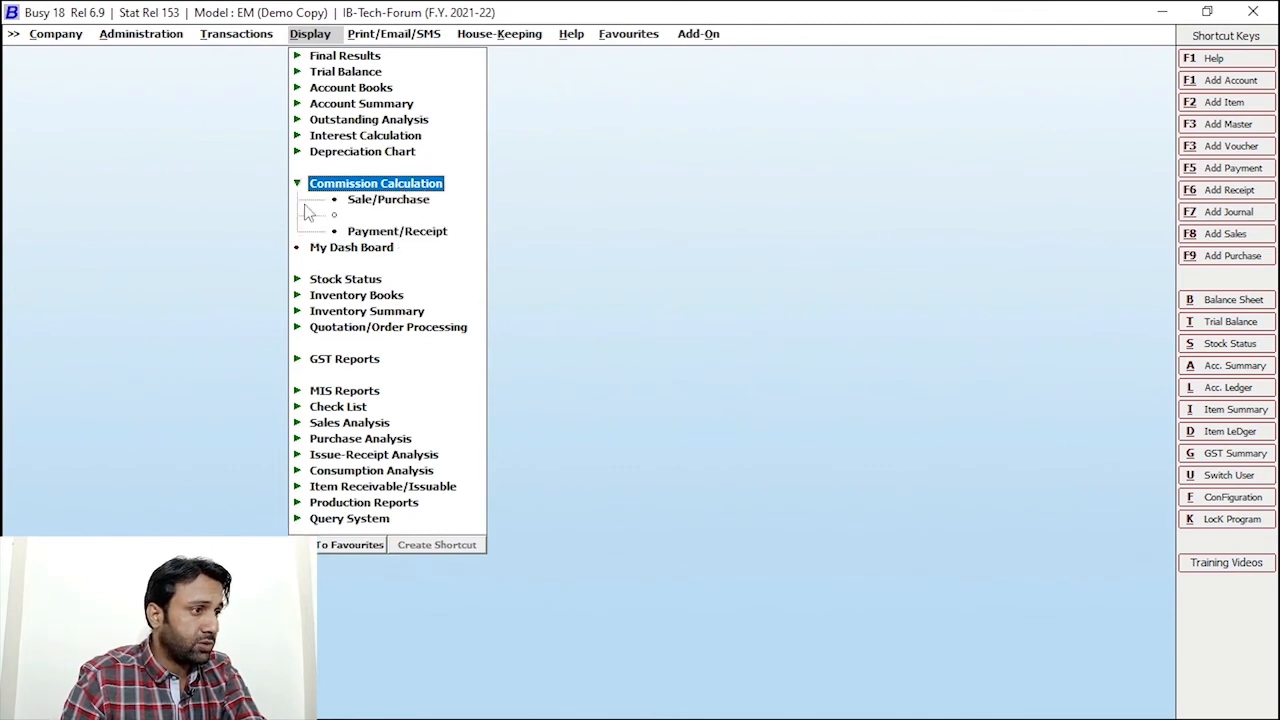
left_click(388, 202)
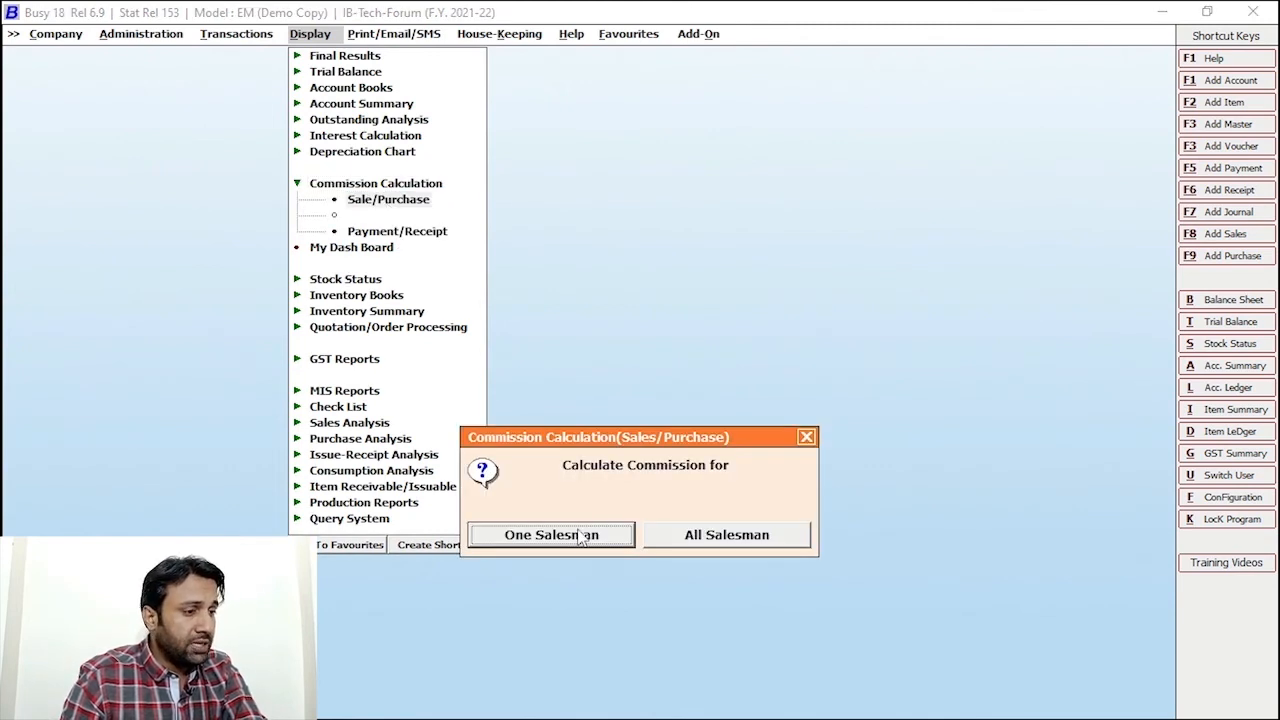
left_click(540, 536)
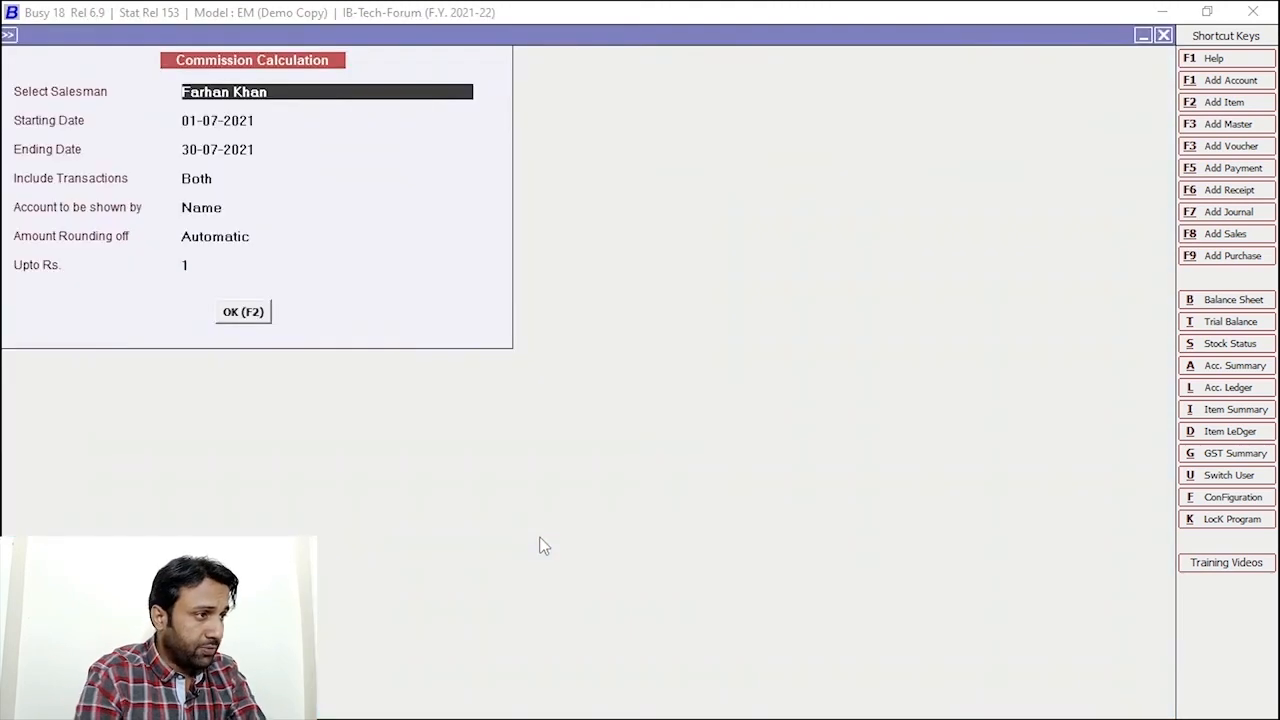
type("s")
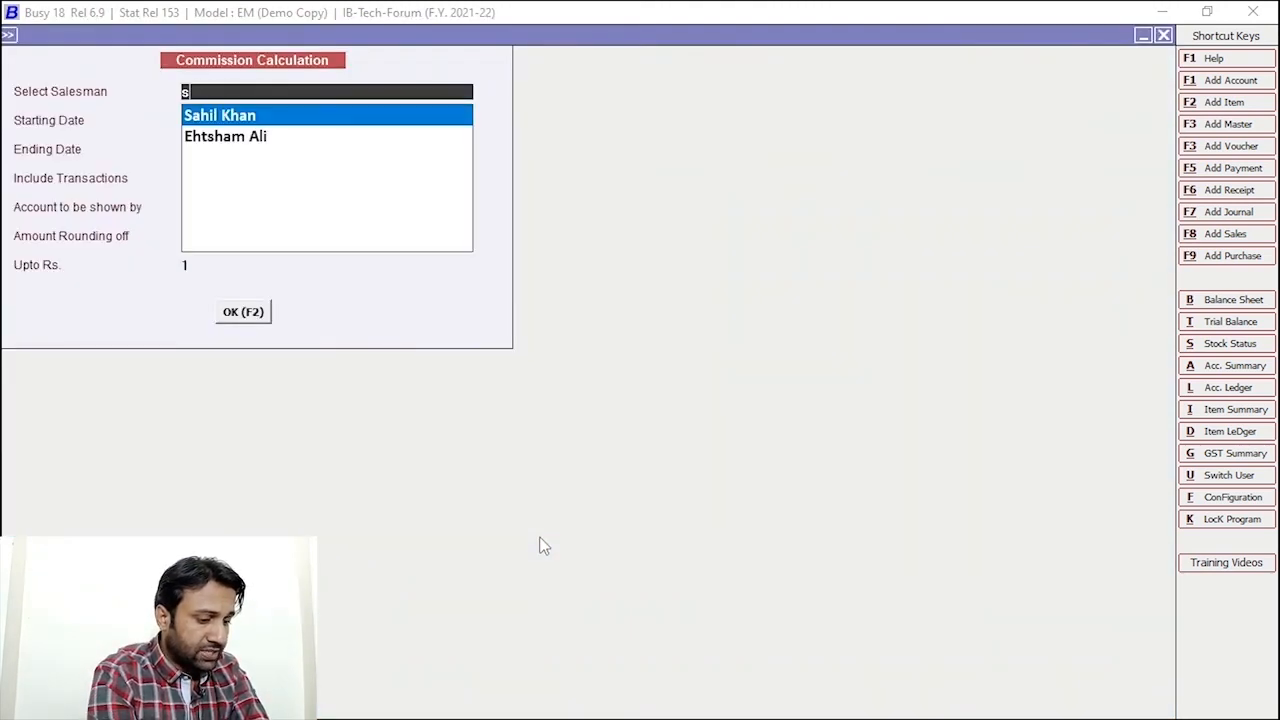
type("ahil")
key("Return")
key("Return")
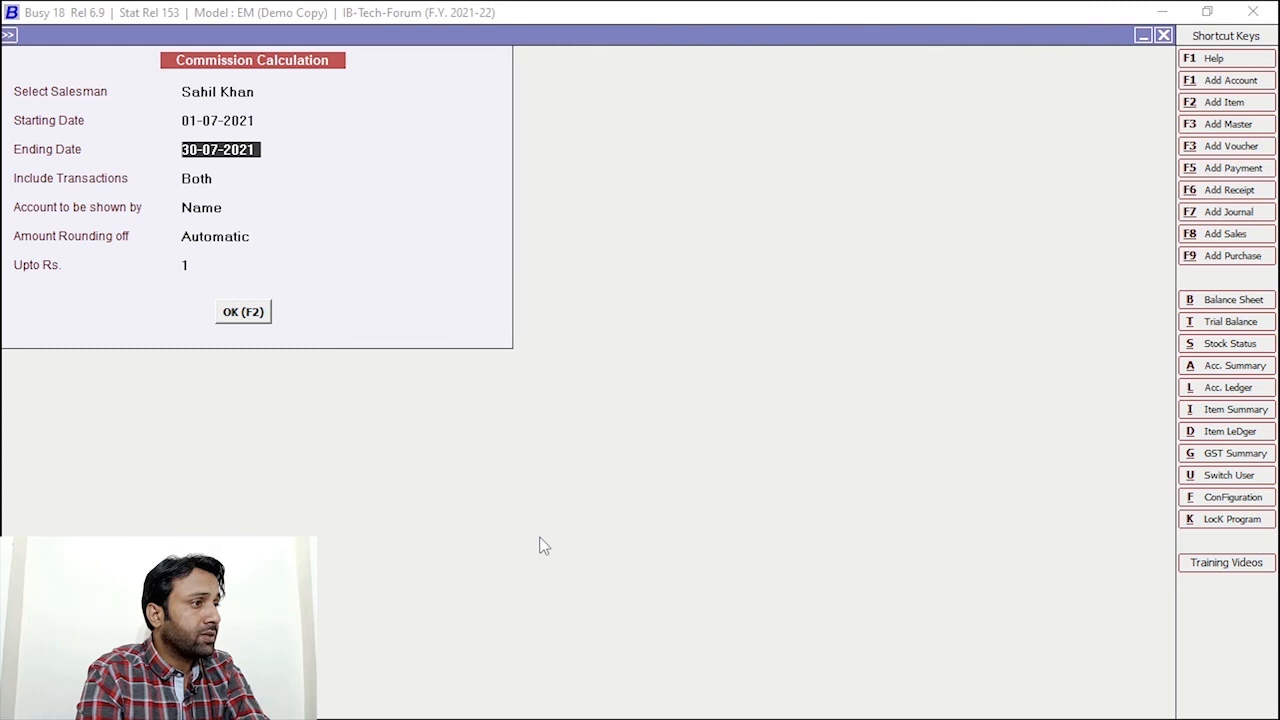
key("F2")
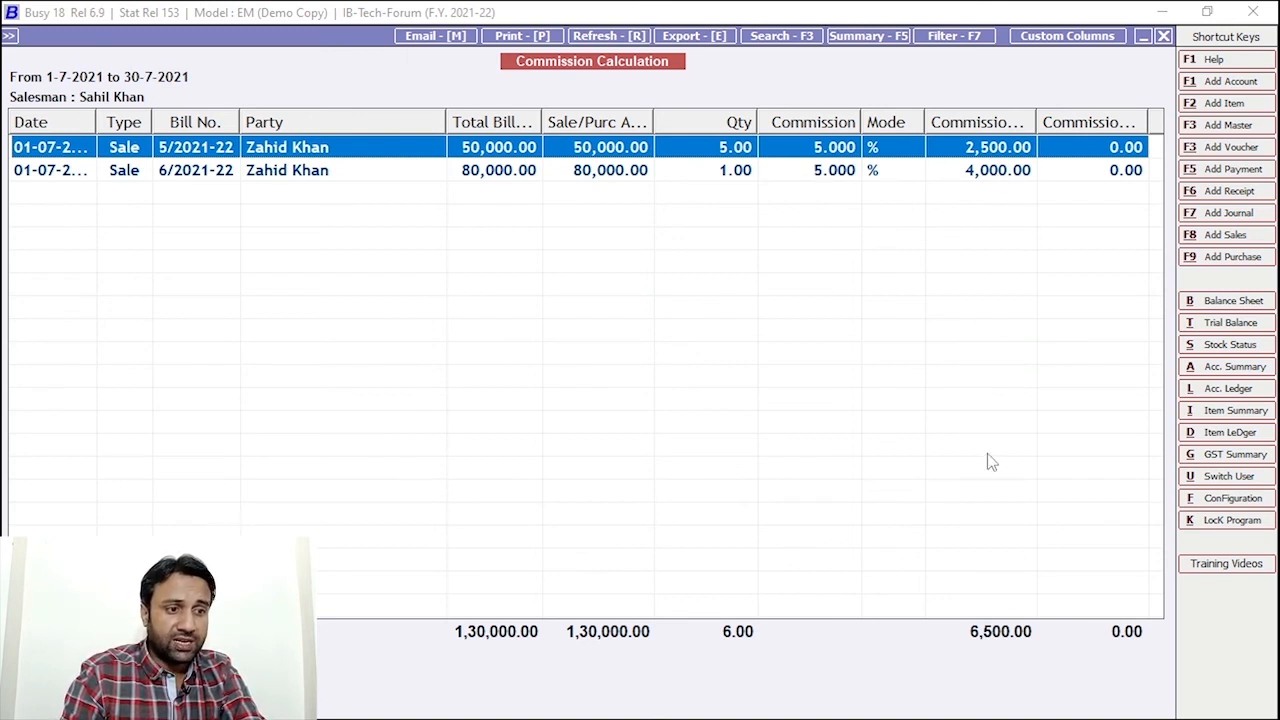
key("Down")
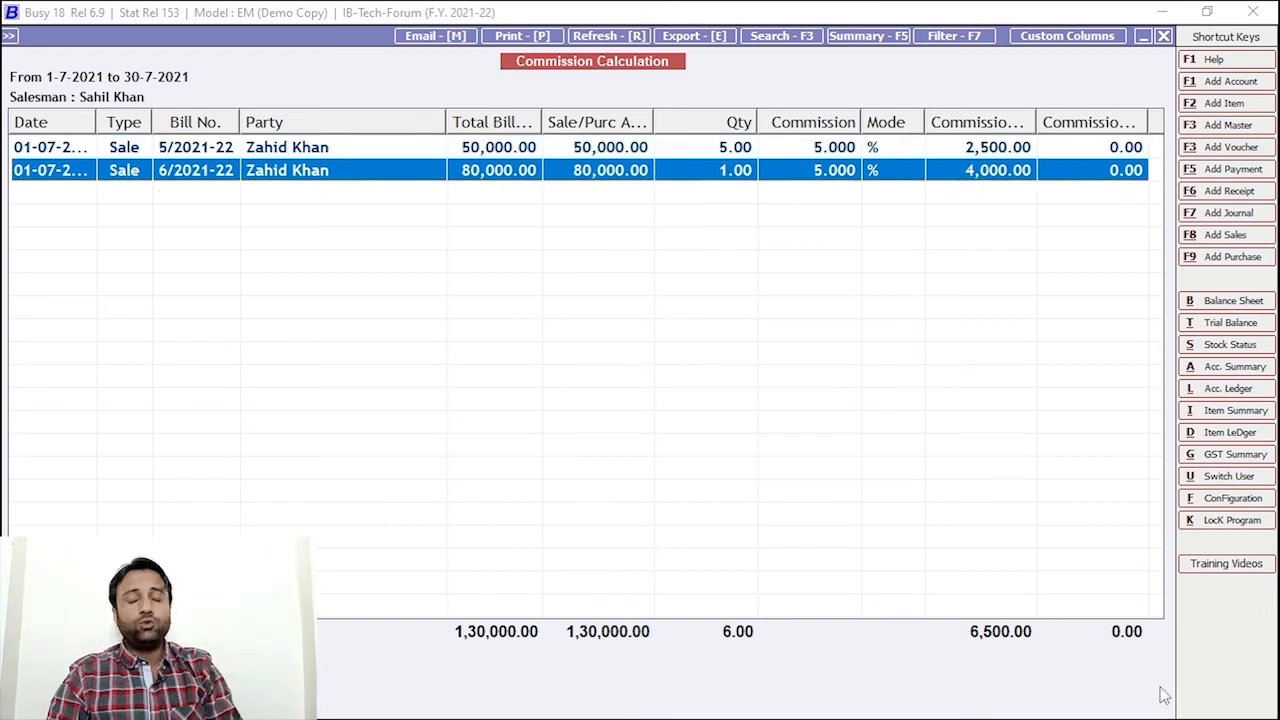